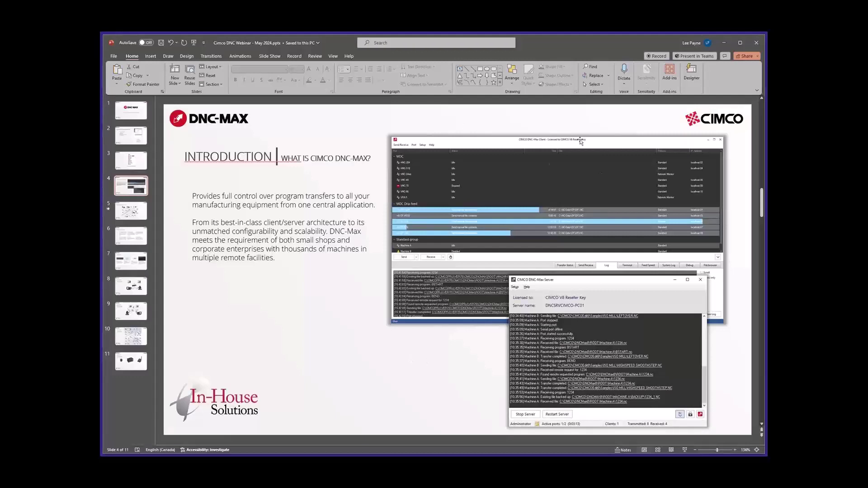
Show slide 5, the Introduction network diagram of servers, switches and CNC machines
{"action": "left_click", "coordinate": [340, 308]}
Pick the next slide thumbnail to bring up the Benefits slide on why to use DNC-Max
{"action": "left_click", "coordinate": [132, 215]}
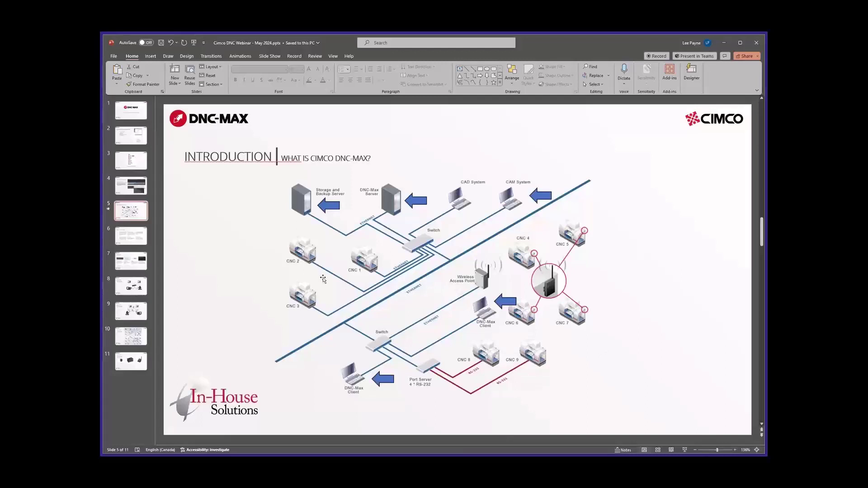
{"action": "left_click", "coordinate": [140, 234]}
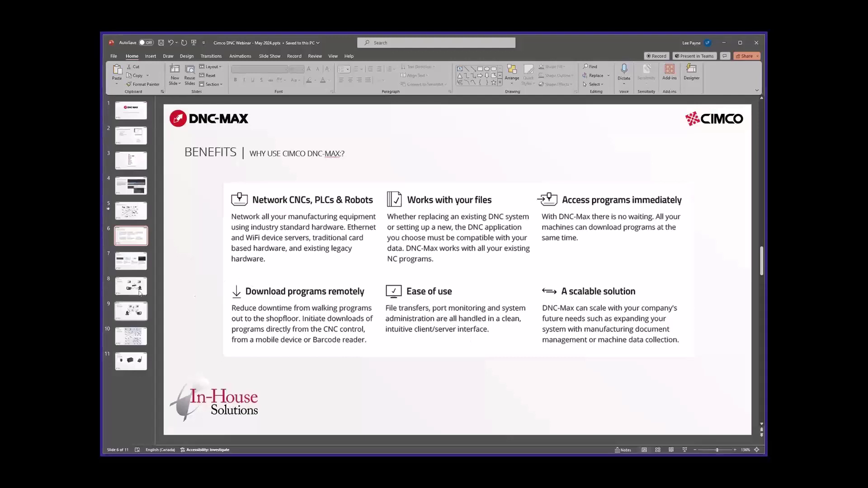
Show slide 7, Key Features: Edit integration, user access control, versioning and dripfeed
{"action": "left_click", "coordinate": [132, 260]}
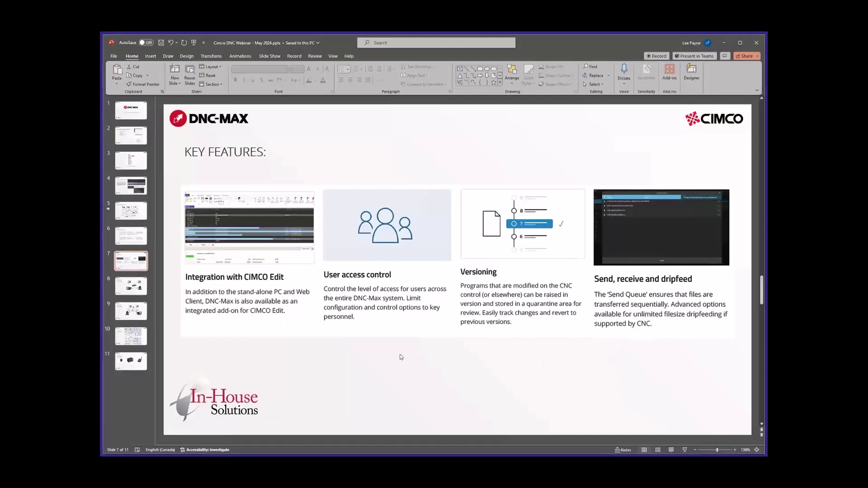
Step past the wired connections slide to slide 9, the wireless DNC-Max connections diagram
{"action": "left_click", "coordinate": [122, 288]}
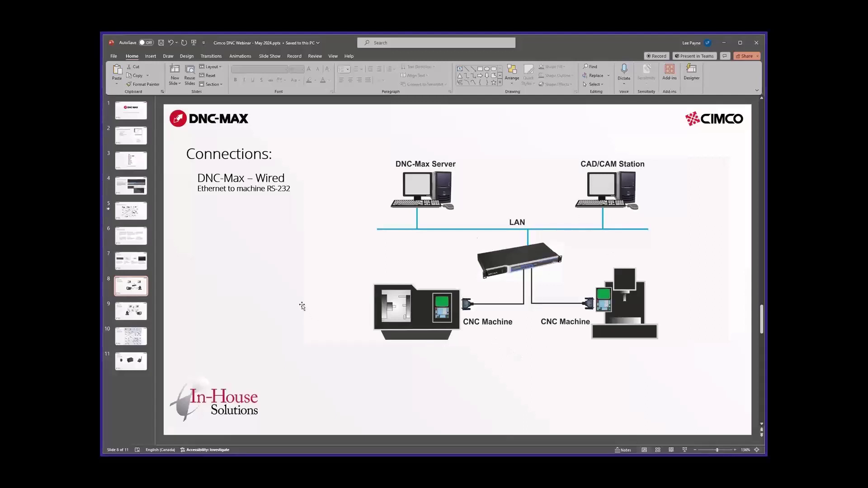
{"action": "left_click", "coordinate": [124, 315]}
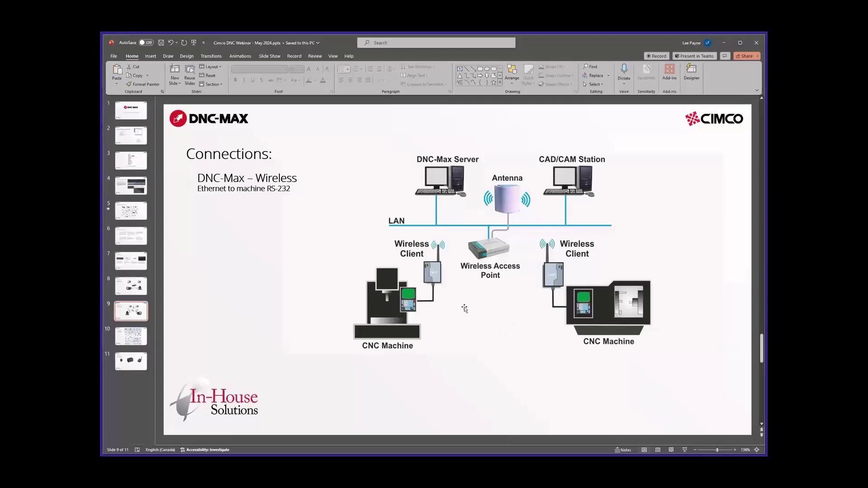
Show slide 10, the hybrid diagram combining Ethernet, wireless and RS-232 port servers
{"action": "left_click", "coordinate": [128, 337]}
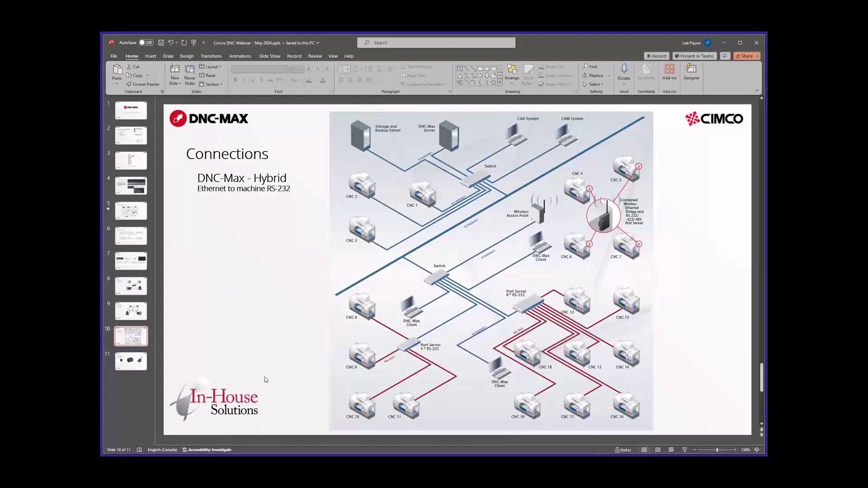
Advance to the final Hardware slide showing the DNC-Max network device photos
{"action": "left_click", "coordinate": [126, 366]}
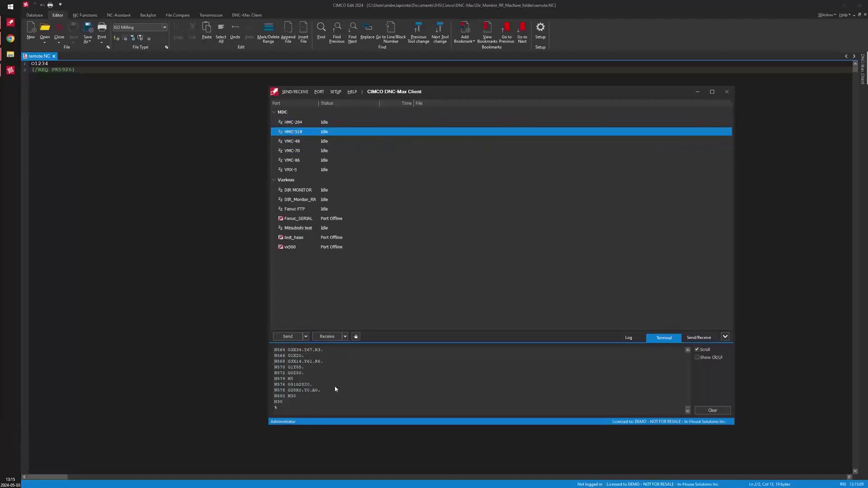
Scroll the terminal up, switch to the Log and inspect the latest R1039.NC transfer entries
{"action": "scroll", "coordinate": [334, 386], "scroll_direction": "up", "scroll_amount": 20}
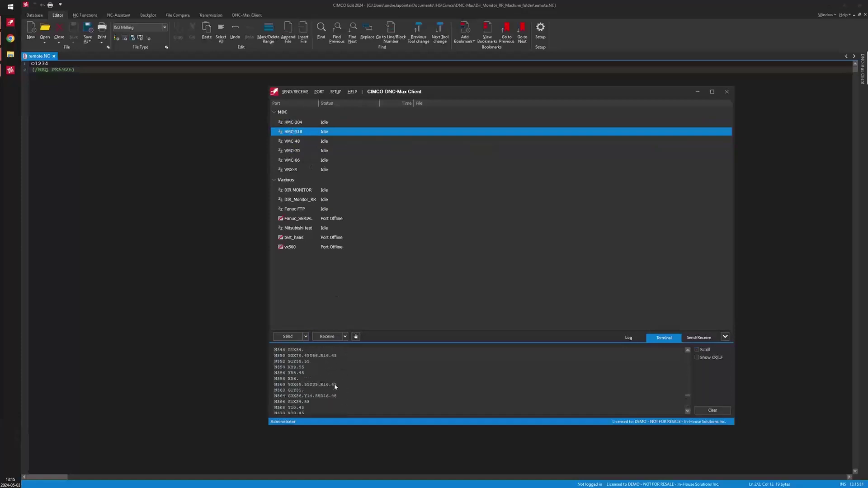
{"action": "scroll", "coordinate": [335, 383], "scroll_direction": "up", "scroll_amount": 13}
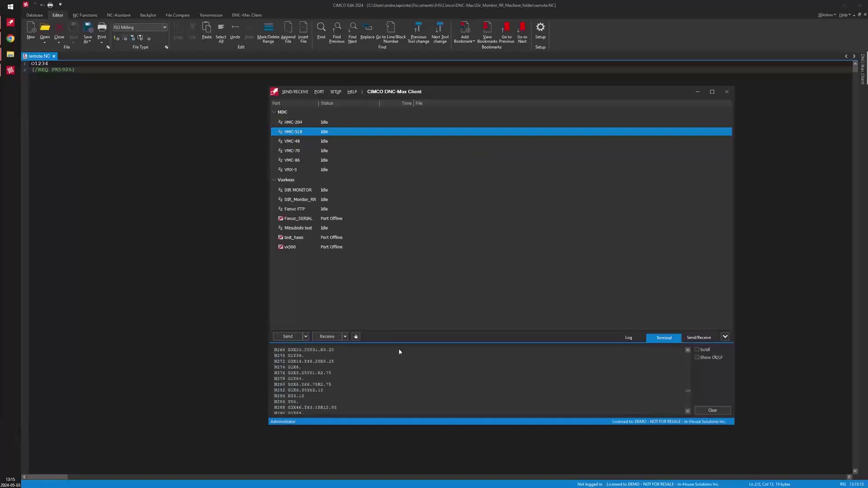
{"action": "left_click", "coordinate": [629, 338]}
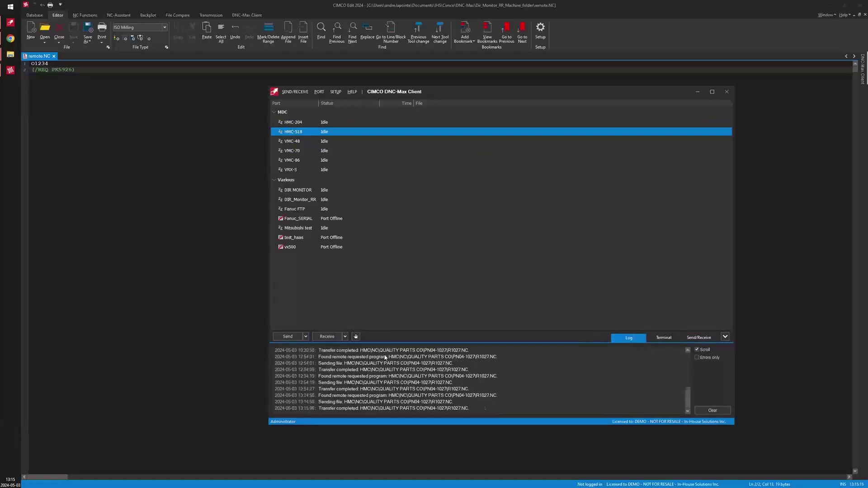
{"action": "left_click", "coordinate": [321, 408]}
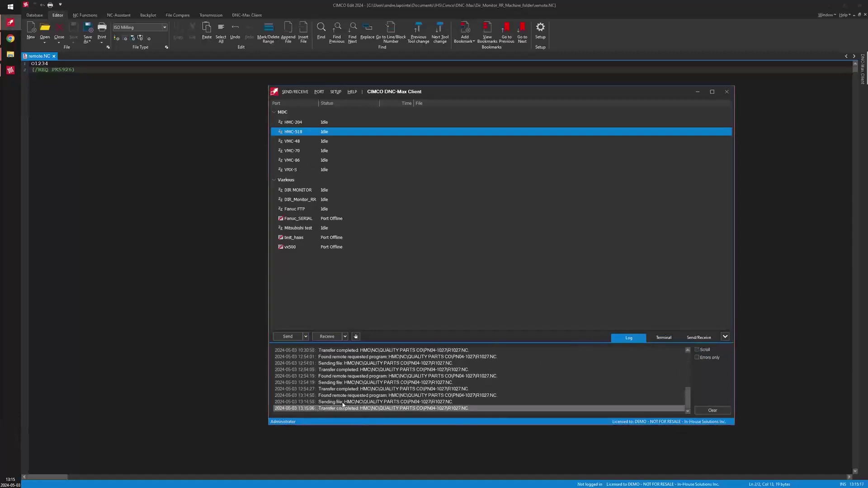
{"action": "left_click", "coordinate": [334, 402]}
{"action": "left_click", "coordinate": [327, 410]}
Browse the transfer histories of ports HMC-204, VMC-48 and VMC-70
{"action": "left_click", "coordinate": [295, 122]}
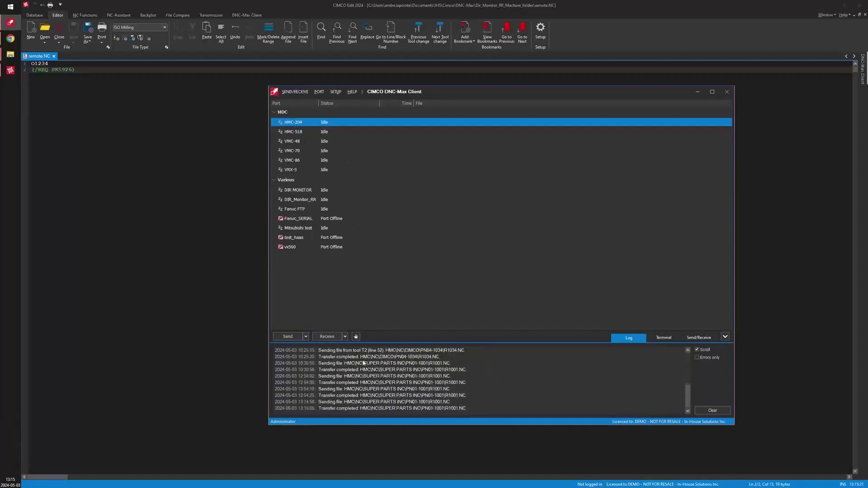
{"action": "left_click", "coordinate": [293, 143]}
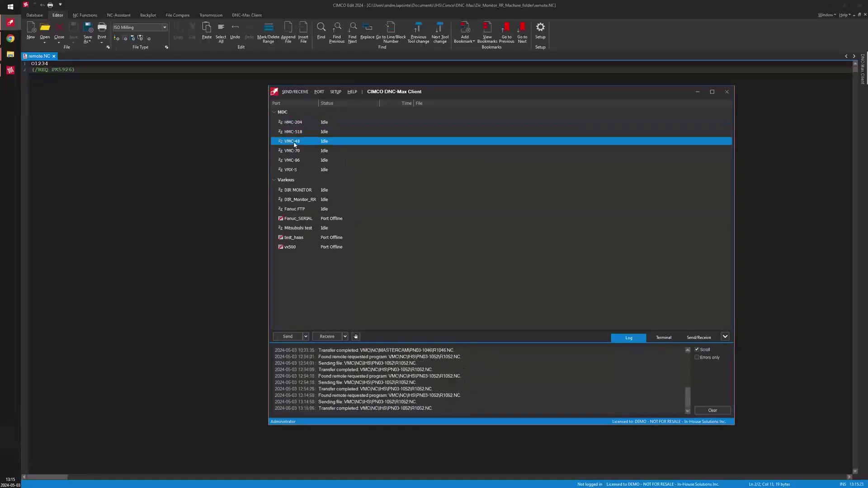
{"action": "left_click", "coordinate": [295, 151]}
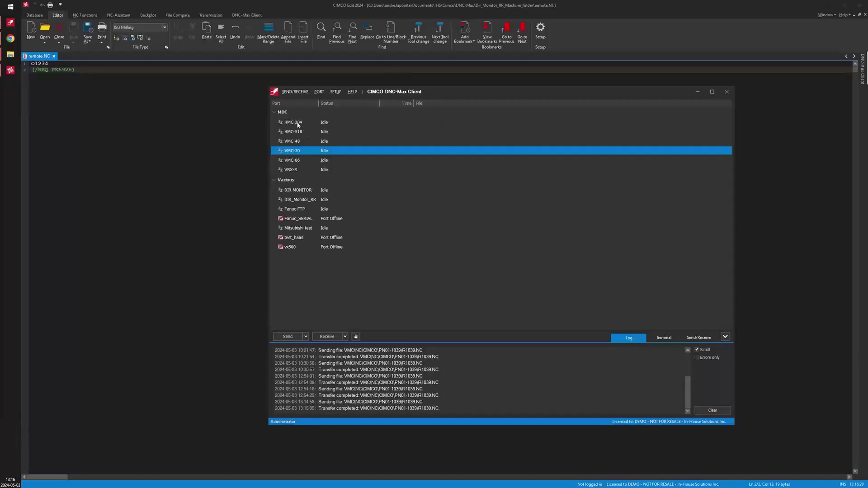
Browse VMC-48, VMC-70, DIR_Monitor_RR and Fanuc FTP logs, then select HMC-204 and shift the window left
{"action": "left_click_drag", "start_coordinate": [297, 123], "coordinate": [291, 140]}
{"action": "left_click", "coordinate": [291, 140]}
{"action": "left_click", "coordinate": [289, 150]}
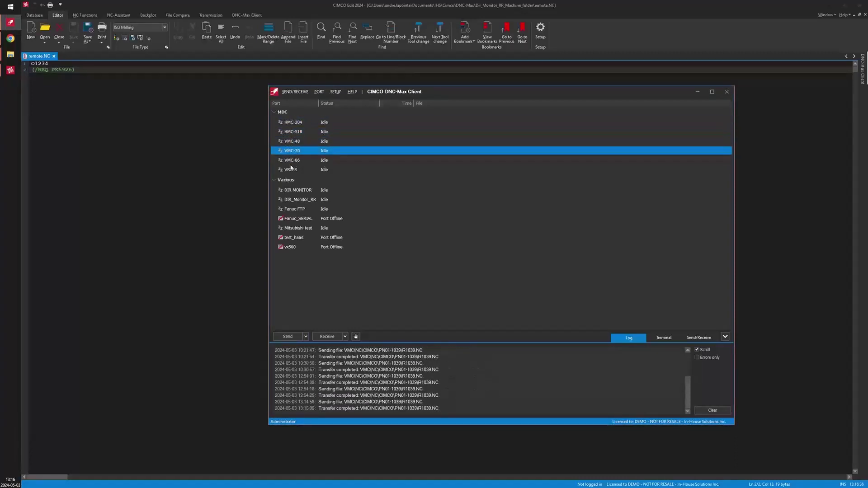
{"action": "left_click", "coordinate": [292, 199]}
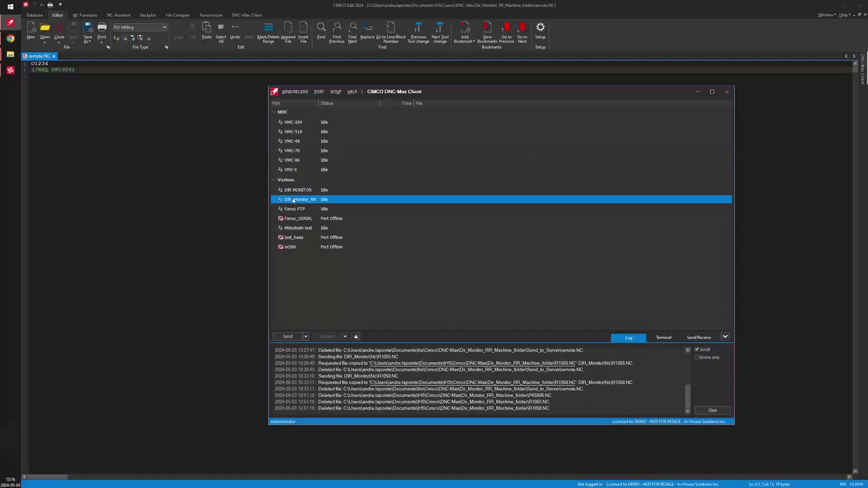
{"action": "left_click", "coordinate": [292, 210]}
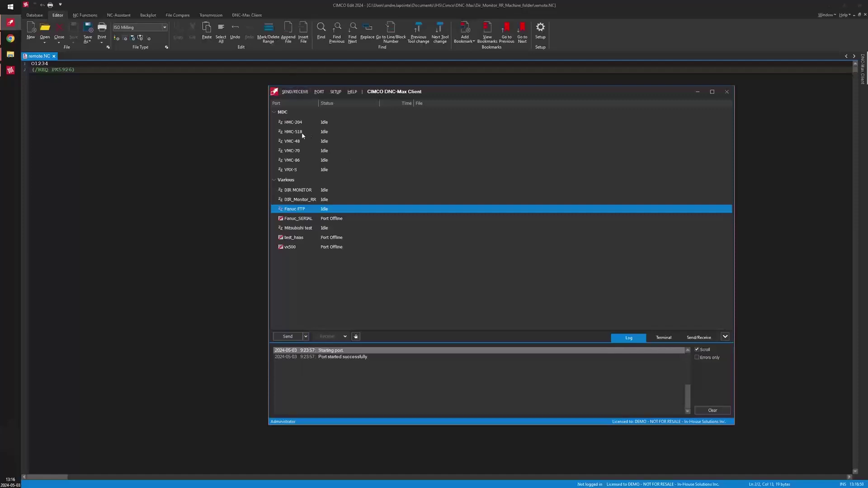
{"action": "left_click", "coordinate": [323, 122]}
{"action": "left_click_drag", "start_coordinate": [446, 93], "coordinate": [410, 116]}
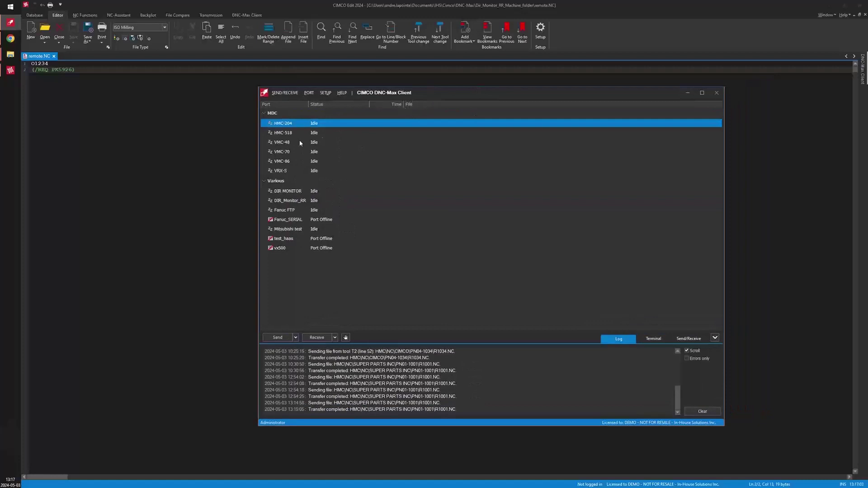
Send R1031.NC from SUPER JOB SHOP > PN03-1031 to HMC-204 and follow it in the auto-scrolling terminal
{"action": "left_click", "coordinate": [277, 338]}
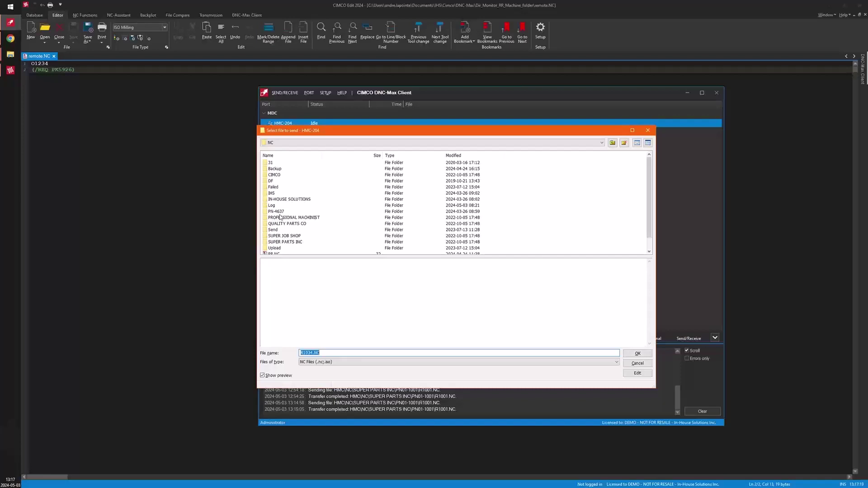
{"action": "double_click", "coordinate": [280, 236]}
{"action": "double_click", "coordinate": [286, 163]}
{"action": "left_click", "coordinate": [280, 163]}
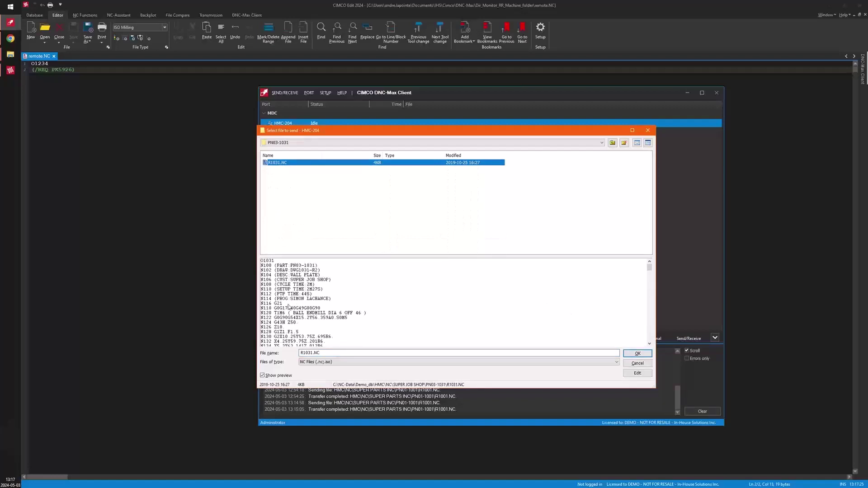
{"action": "left_click", "coordinate": [643, 355]}
{"action": "left_click", "coordinate": [653, 339]}
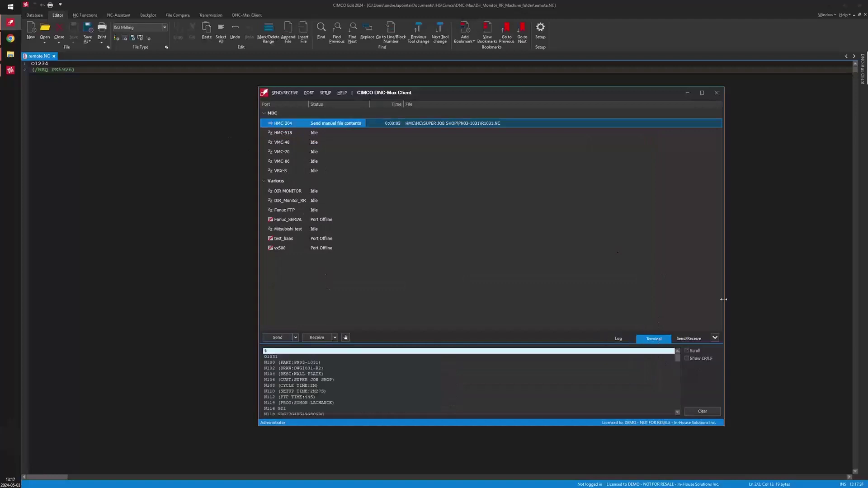
{"action": "left_click", "coordinate": [695, 351]}
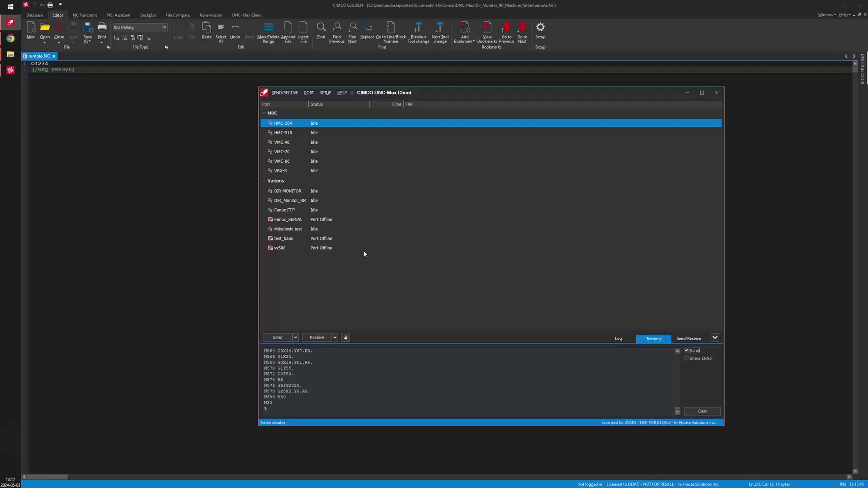
In HMC-204's advanced send settings, choose the recently sent R1034.NC file
{"action": "left_click", "coordinate": [295, 337]}
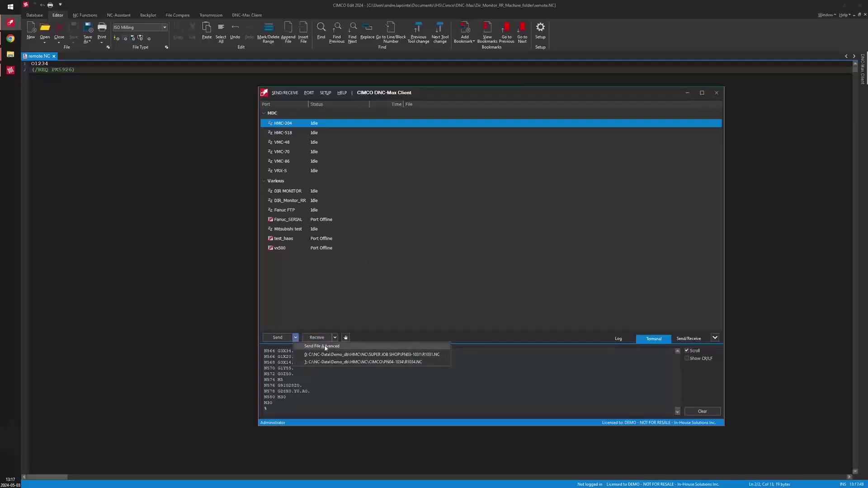
{"action": "left_click", "coordinate": [325, 346]}
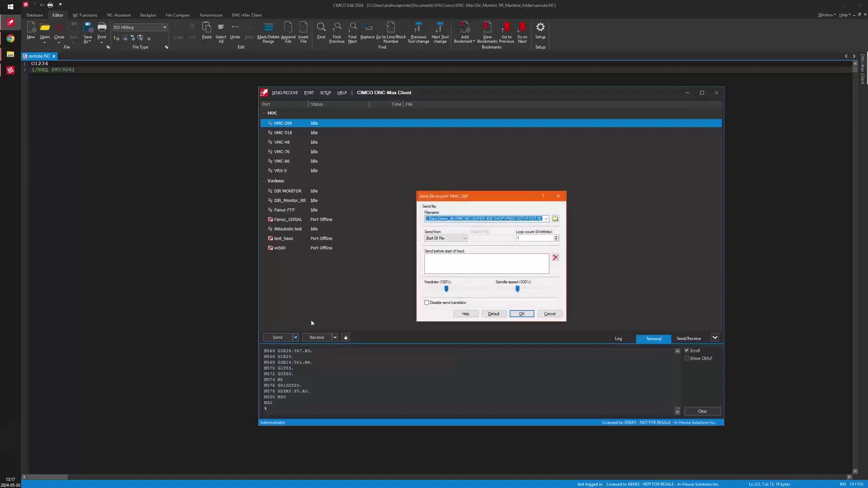
{"action": "left_click", "coordinate": [547, 219]}
{"action": "left_click", "coordinate": [517, 231]}
{"action": "left_click_drag", "start_coordinate": [479, 199], "coordinate": [446, 176]}
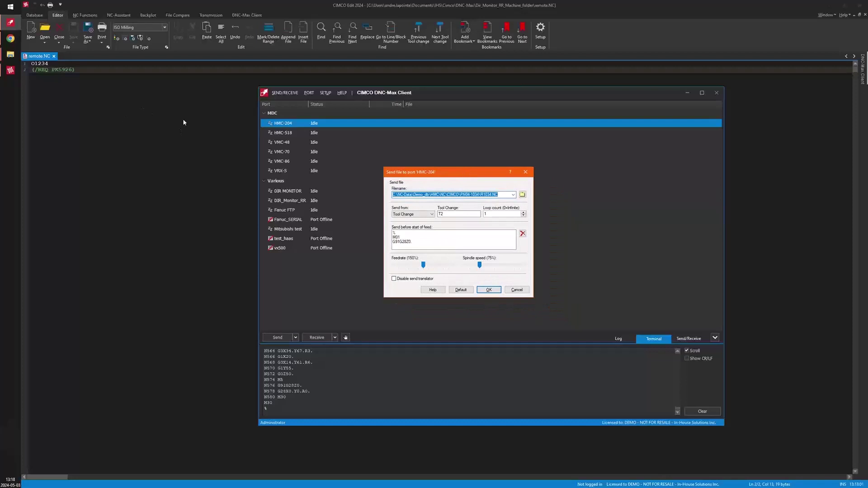
Open the recent file R1034.NC in CIMCO Edit, confirming the NC-Base log-on
{"action": "left_click", "coordinate": [109, 96]}
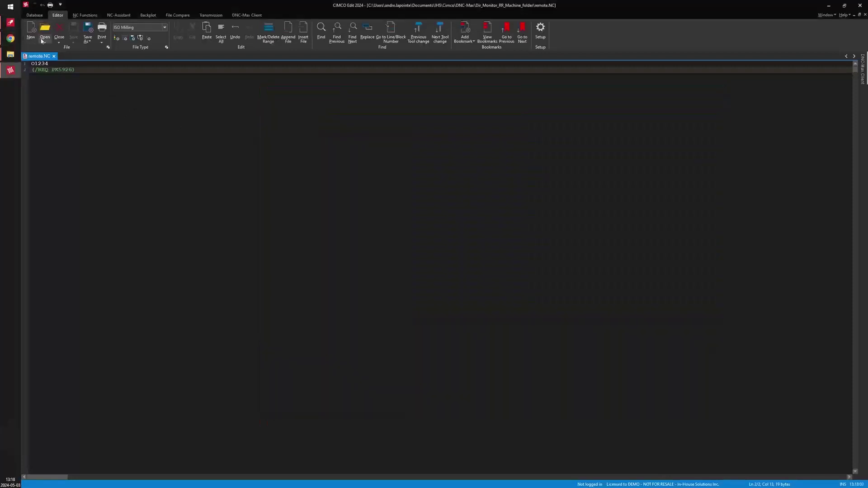
{"action": "left_click", "coordinate": [45, 41]}
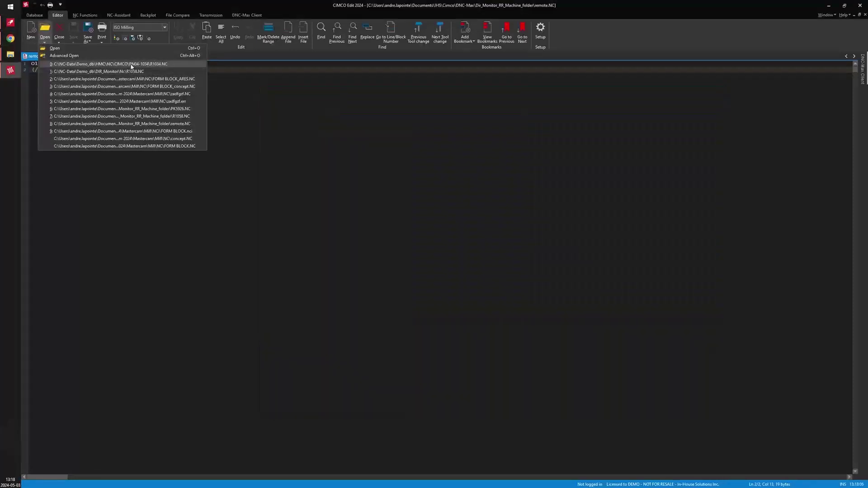
{"action": "left_click", "coordinate": [131, 64]}
{"action": "left_click", "coordinate": [456, 269]}
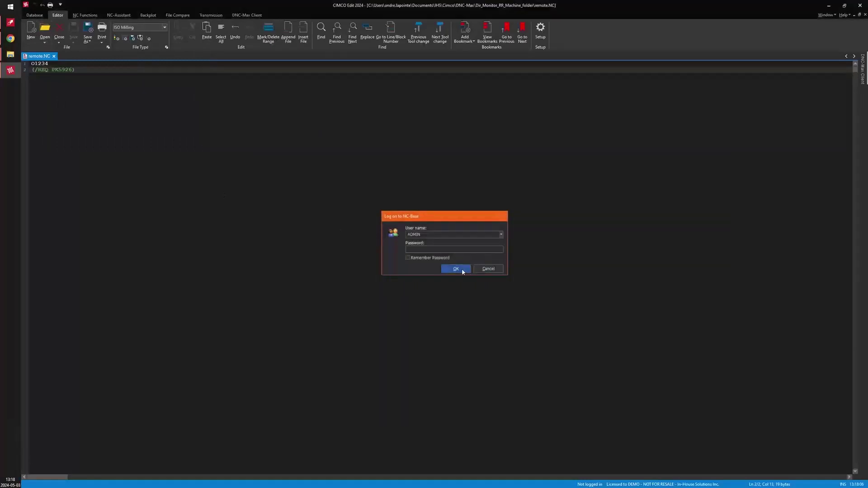
Start sending R1034.NC to the HMC-204 machine via DNC-Max Client Send
{"action": "scroll", "coordinate": [140, 208], "scroll_direction": "up", "scroll_amount": 8}
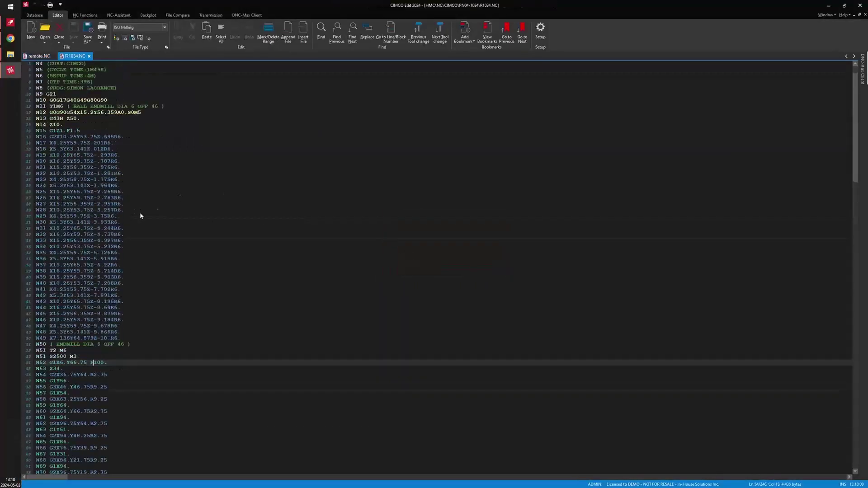
{"action": "scroll", "coordinate": [140, 212], "scroll_direction": "down", "scroll_amount": 4}
{"action": "scroll", "coordinate": [88, 289], "scroll_direction": "down", "scroll_amount": 3}
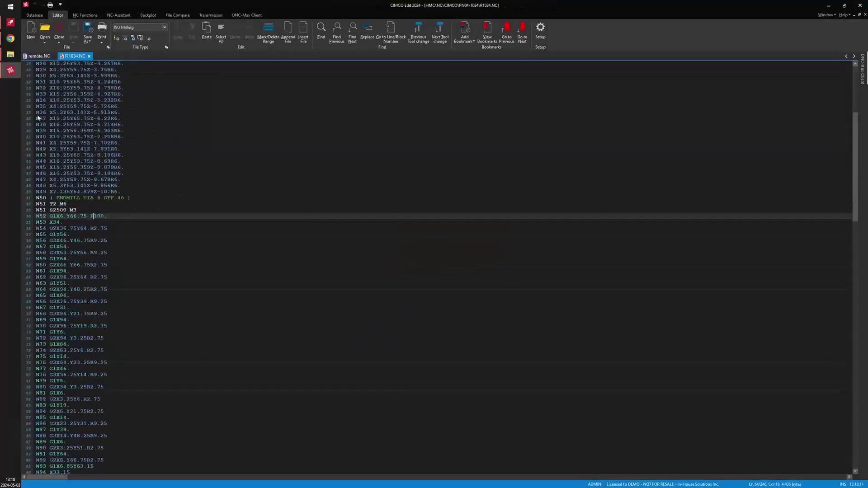
{"action": "left_click", "coordinate": [11, 69]}
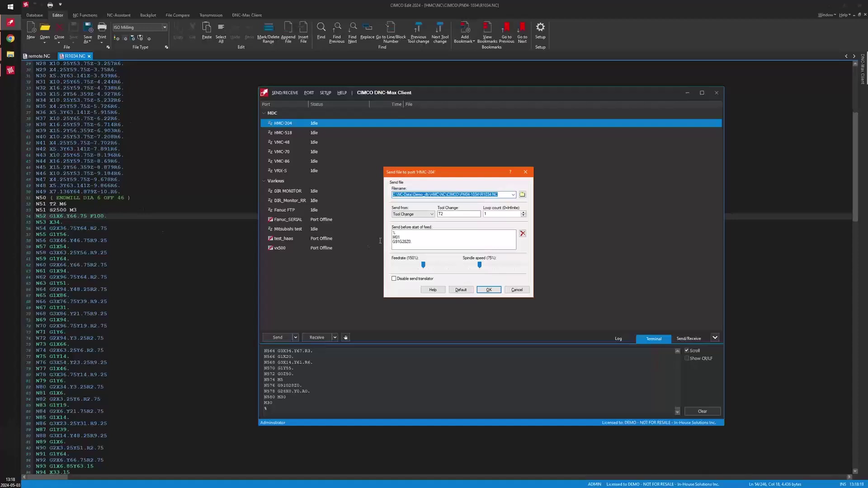
Keep Send from: Tool Change (T2) and trim the pre-feed code to M01 and G91G28Z0
{"action": "left_click", "coordinate": [432, 214]}
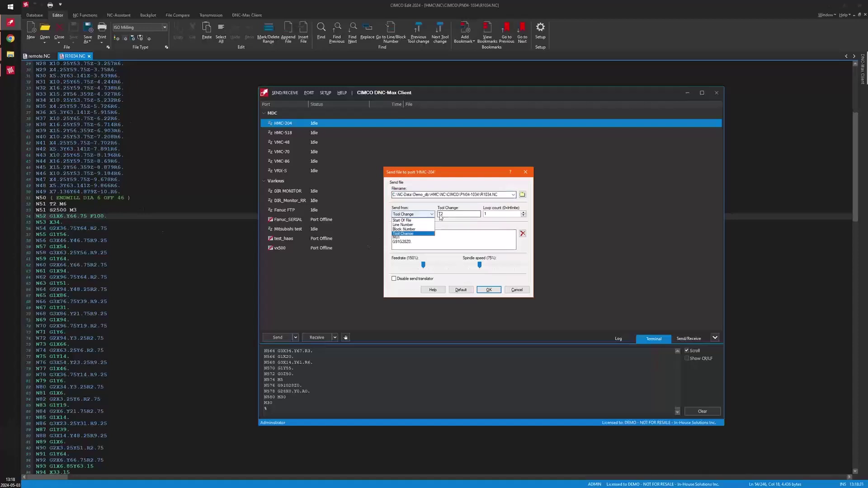
{"action": "left_click", "coordinate": [415, 233]}
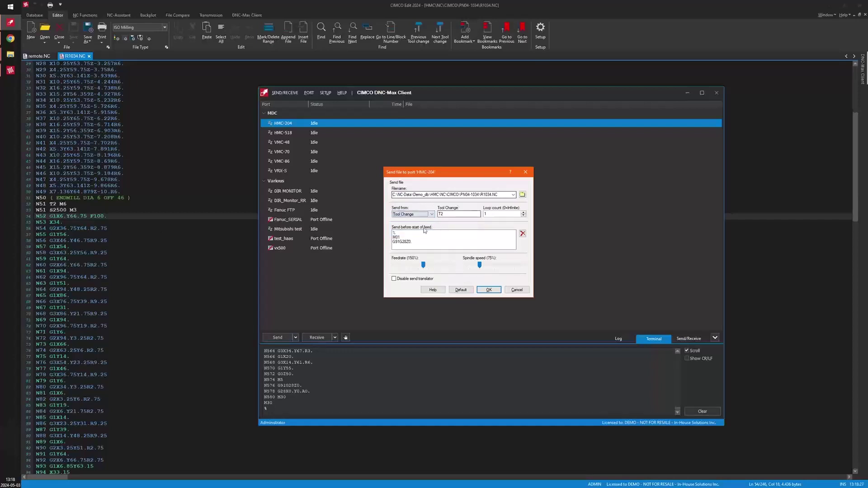
{"action": "left_click", "coordinate": [402, 236]}
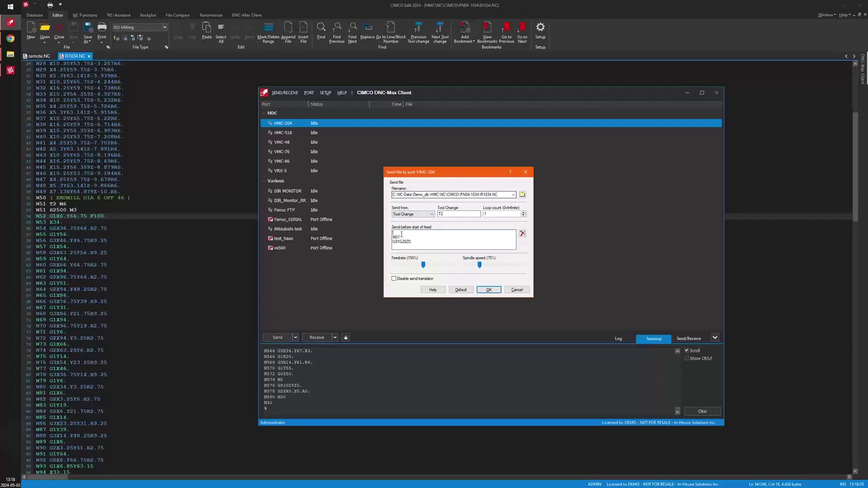
{"action": "key", "text": "ctrl+End"}
{"action": "key", "text": "BackSpace"}
{"action": "key", "text": "BackSpace"}
{"action": "double_click", "coordinate": [418, 233]}
{"action": "left_click", "coordinate": [417, 238]}
Send R1034.NC, turn off terminal scrolling, and review the M01, G91G28Z0. and N51 S1875 M3 lines
{"action": "left_click", "coordinate": [490, 292]}
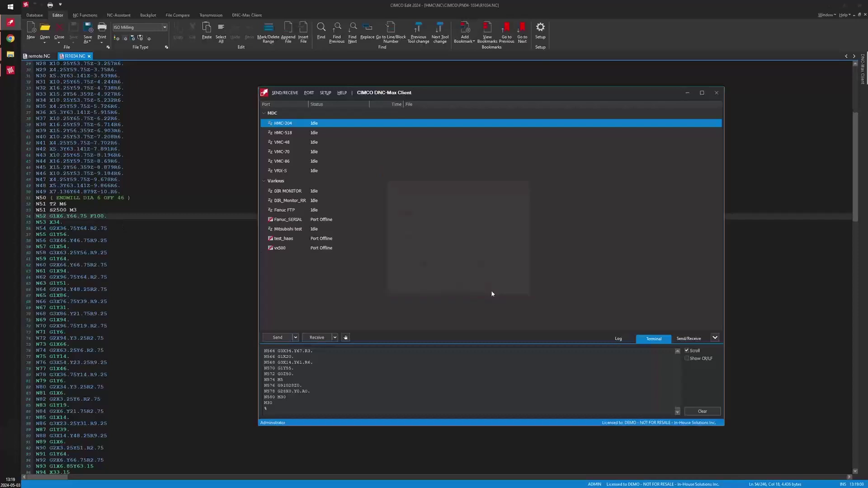
{"action": "left_click", "coordinate": [686, 350]}
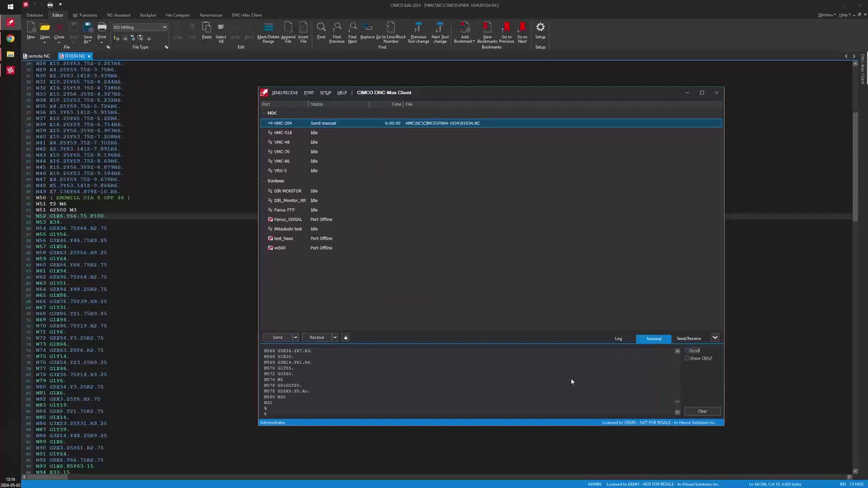
{"action": "left_click", "coordinate": [285, 373]}
{"action": "scroll", "coordinate": [288, 373], "scroll_direction": "down", "scroll_amount": 1}
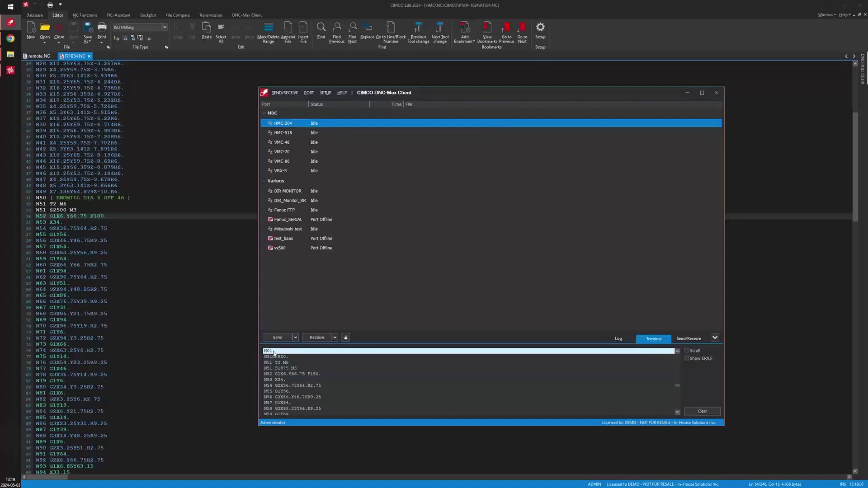
{"action": "scroll", "coordinate": [275, 354], "scroll_direction": "up", "scroll_amount": 1}
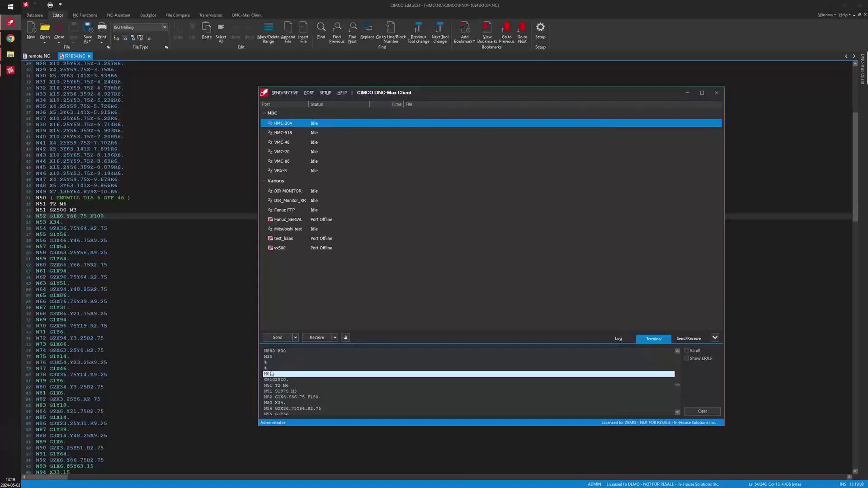
{"action": "left_click", "coordinate": [283, 380]}
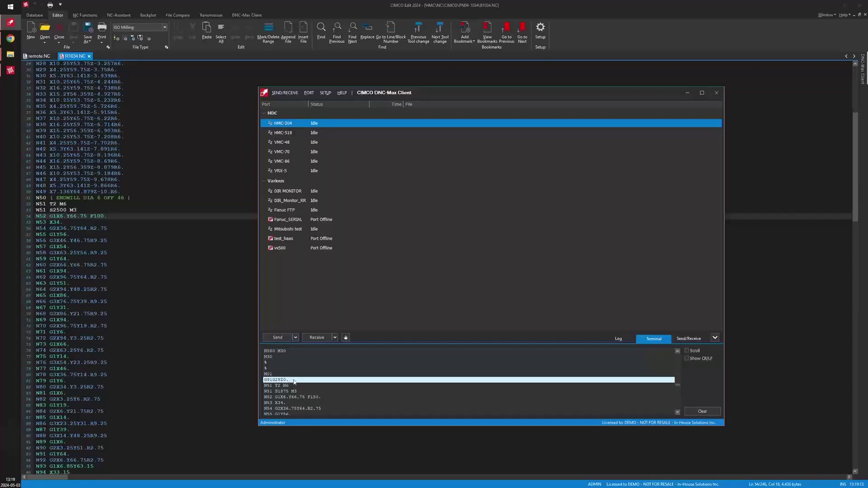
{"action": "scroll", "coordinate": [292, 381], "scroll_direction": "down", "scroll_amount": 1}
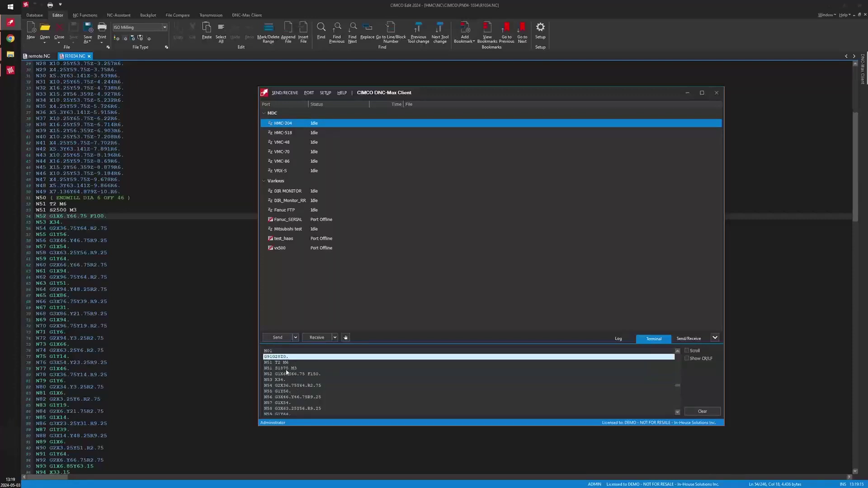
{"action": "left_click", "coordinate": [296, 369]}
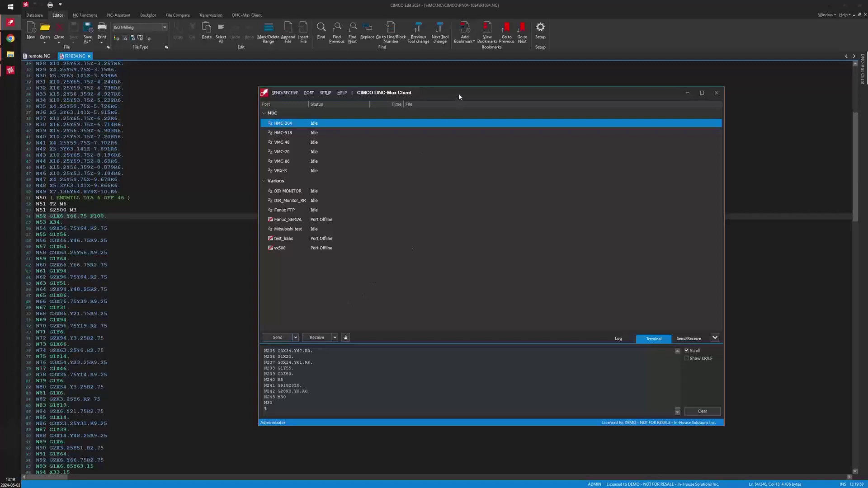
Restore the Directory_monitor_machine_folder and DIR_Monitor NC folder windows one above the other
{"action": "left_click_drag", "start_coordinate": [459, 94], "coordinate": [485, 87]}
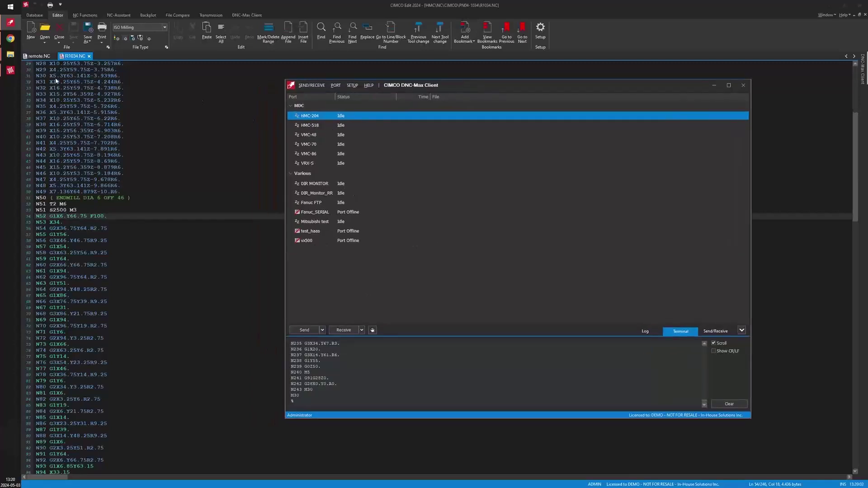
{"action": "mouse_move", "coordinate": [11, 54]}
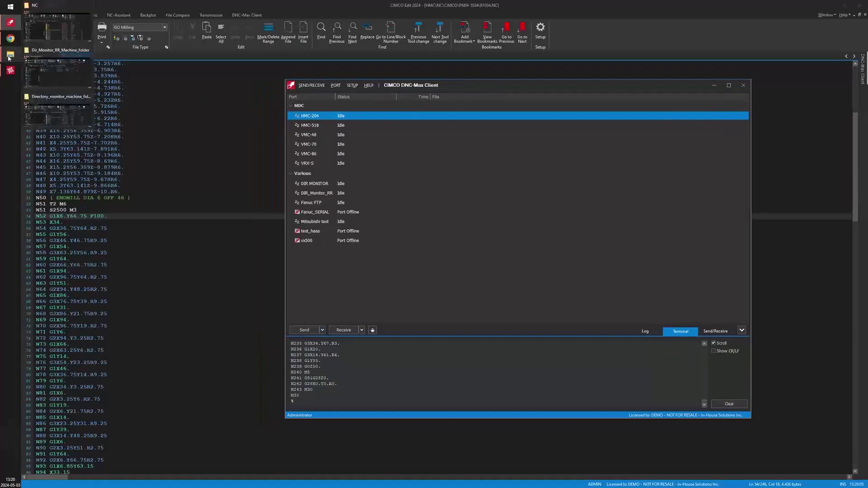
{"action": "left_click", "coordinate": [62, 71]}
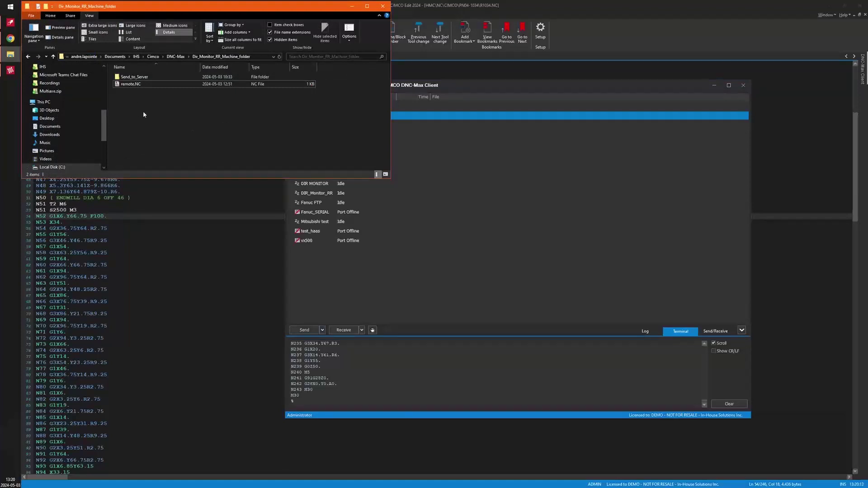
{"action": "left_click", "coordinate": [357, 5]}
{"action": "mouse_move", "coordinate": [10, 54]}
{"action": "left_click", "coordinate": [50, 120]}
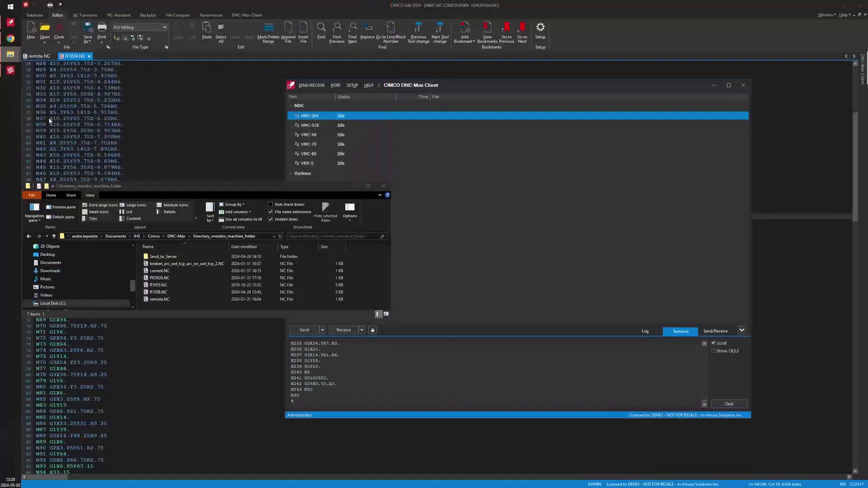
{"action": "left_click", "coordinate": [50, 111]}
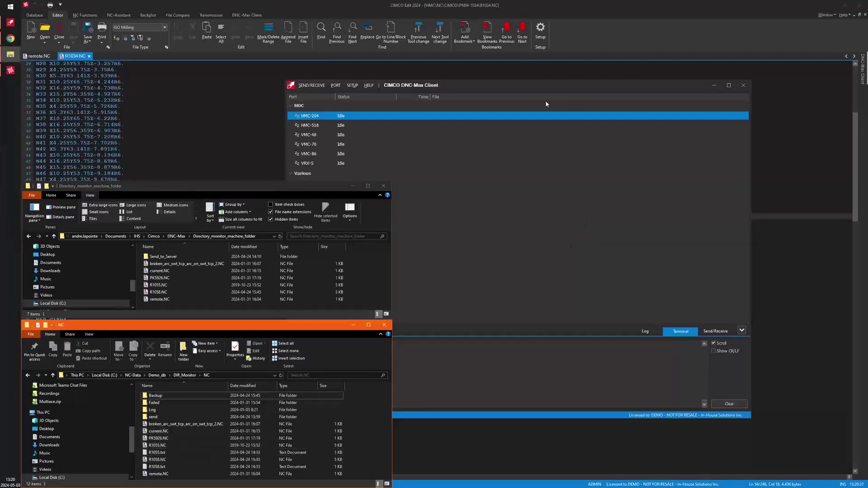
{"action": "left_click", "coordinate": [212, 187]}
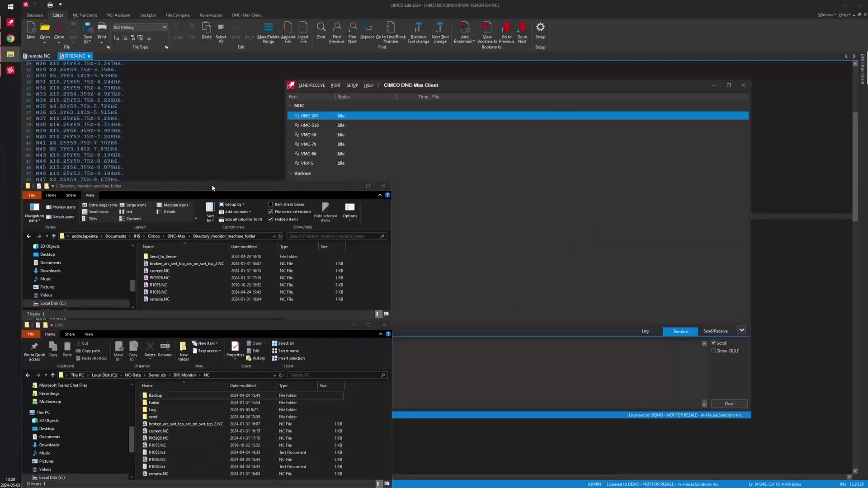
Delete the five NC files from the first through R1058.NC in Directory_monitor_machine_folder
{"action": "left_click_drag", "start_coordinate": [190, 187], "coordinate": [186, 138]}
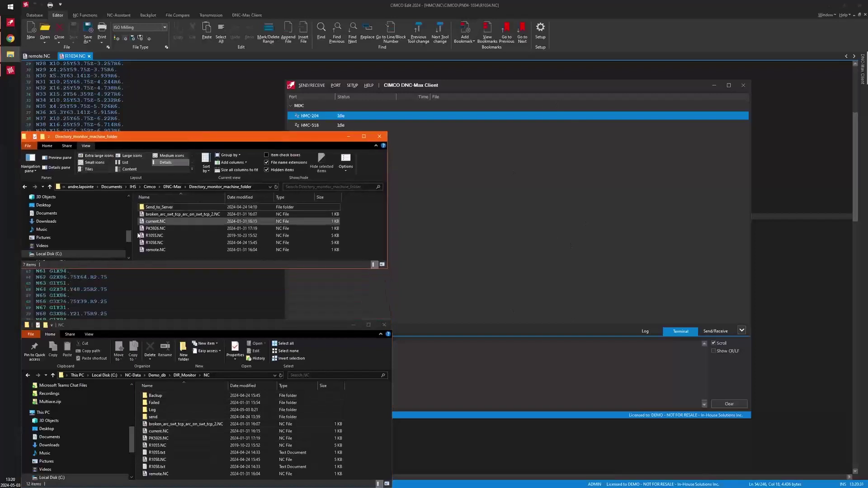
{"action": "left_click", "coordinate": [177, 215]}
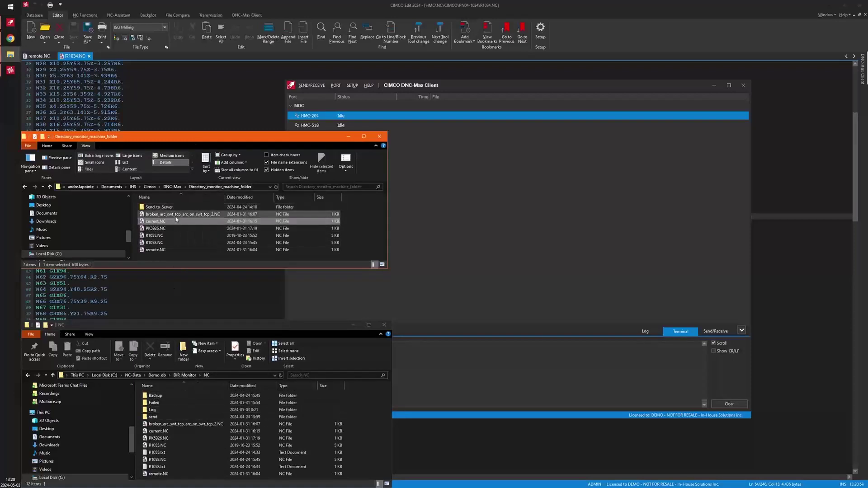
{"action": "left_click", "coordinate": [155, 243], "text": "shift"}
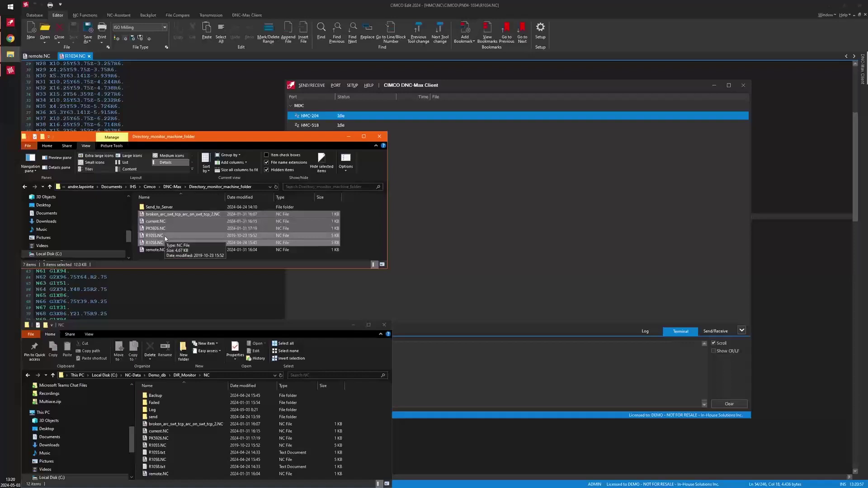
{"action": "key", "text": "Delete"}
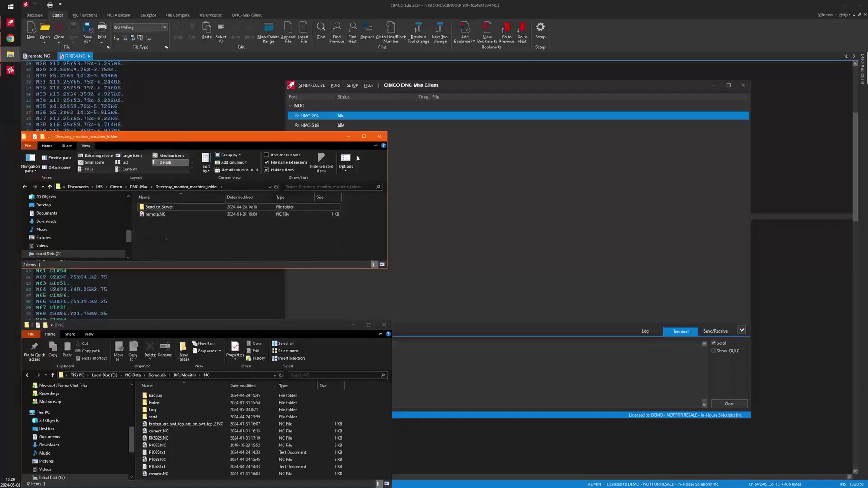
Check the DIR MONITOR port log, then confirm the five NC files are back in the machine folder
{"action": "left_click", "coordinate": [470, 85]}
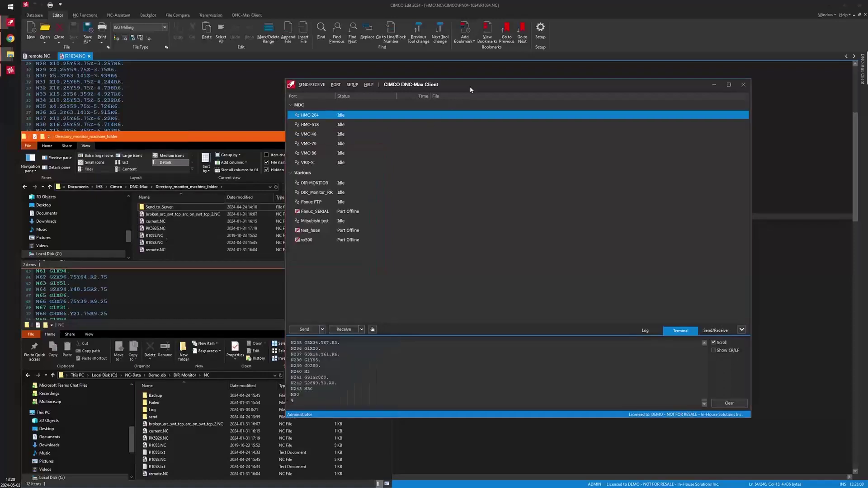
{"action": "left_click", "coordinate": [317, 185]}
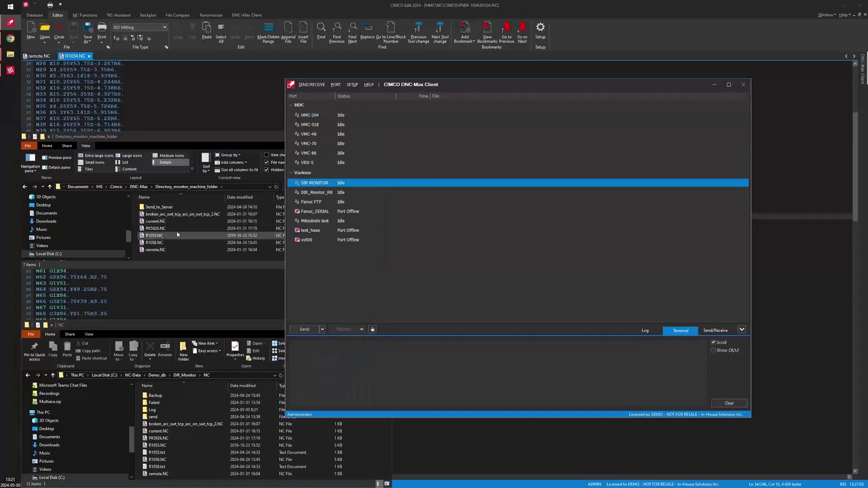
{"action": "left_click", "coordinate": [645, 330]}
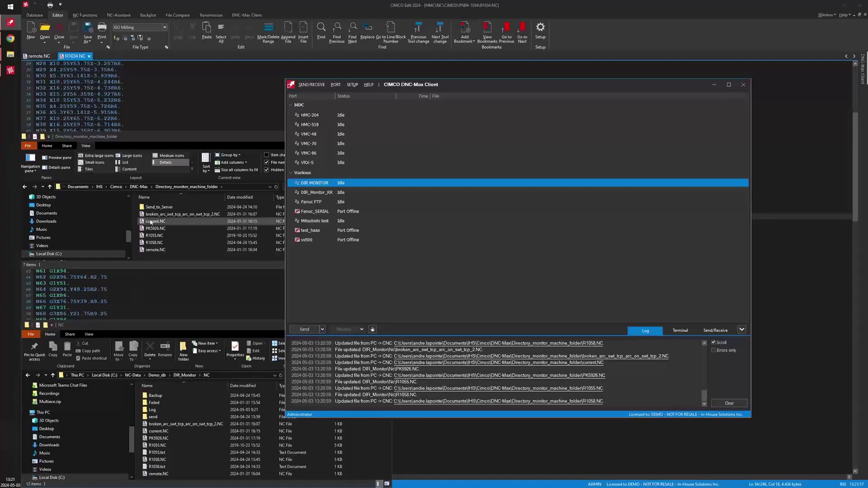
{"action": "left_click", "coordinate": [234, 135]}
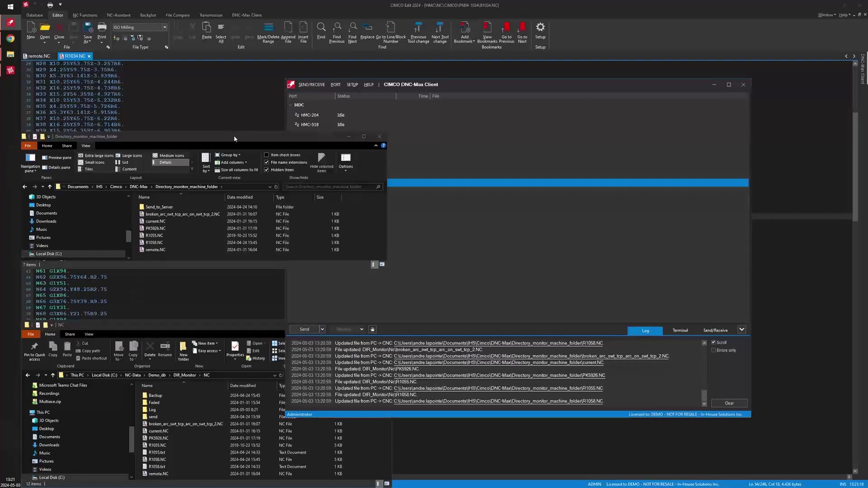
Bring up Dir_Monitor_RR_Machine_folder and select remote.NC in it
{"action": "left_click", "coordinate": [348, 136]}
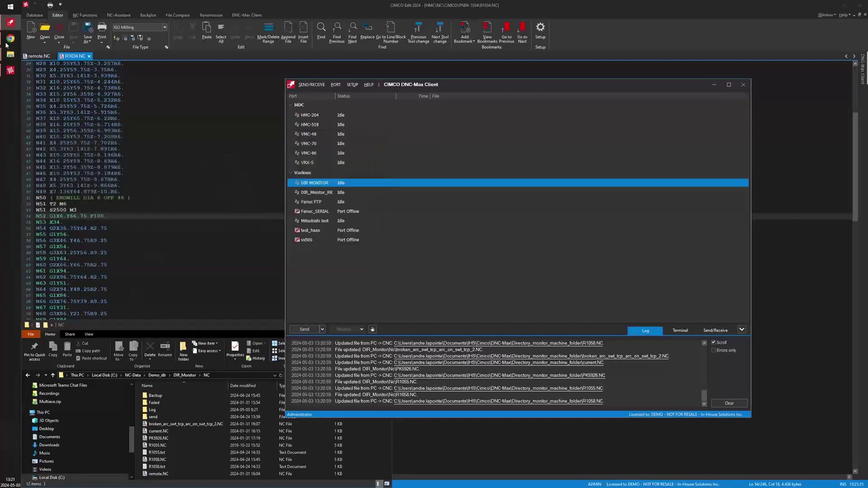
{"action": "mouse_move", "coordinate": [11, 54]}
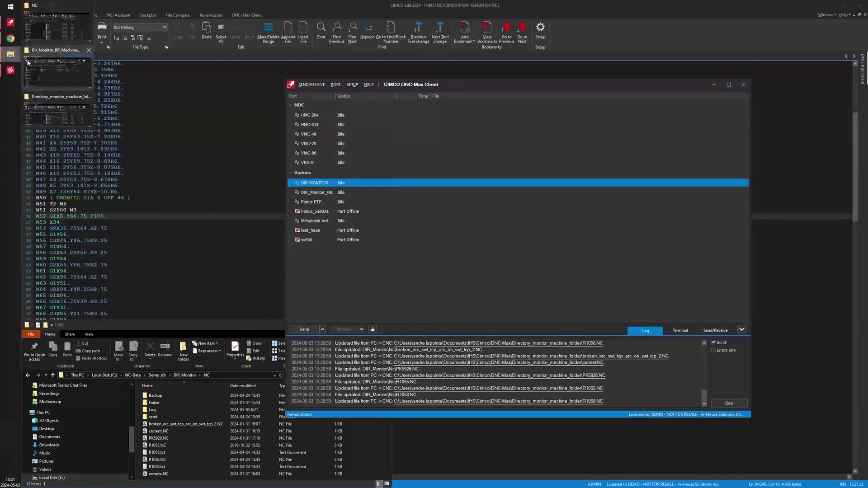
{"action": "left_click", "coordinate": [51, 64]}
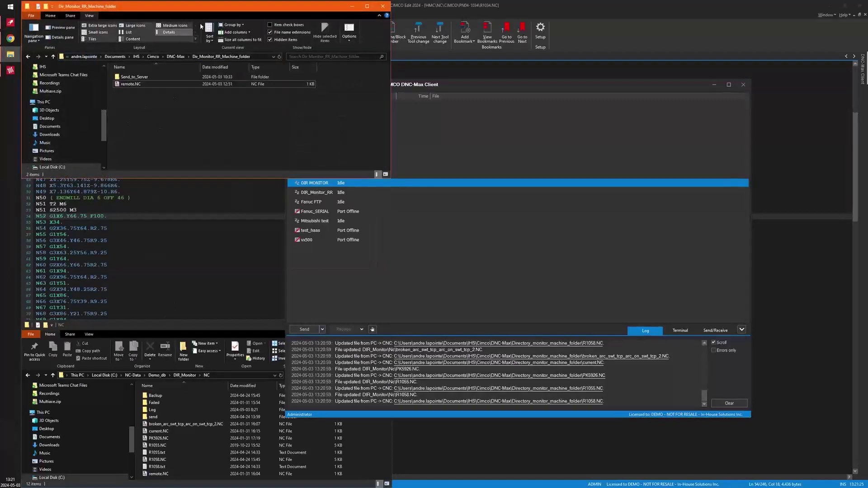
{"action": "left_click_drag", "start_coordinate": [210, 10], "coordinate": [214, 69]}
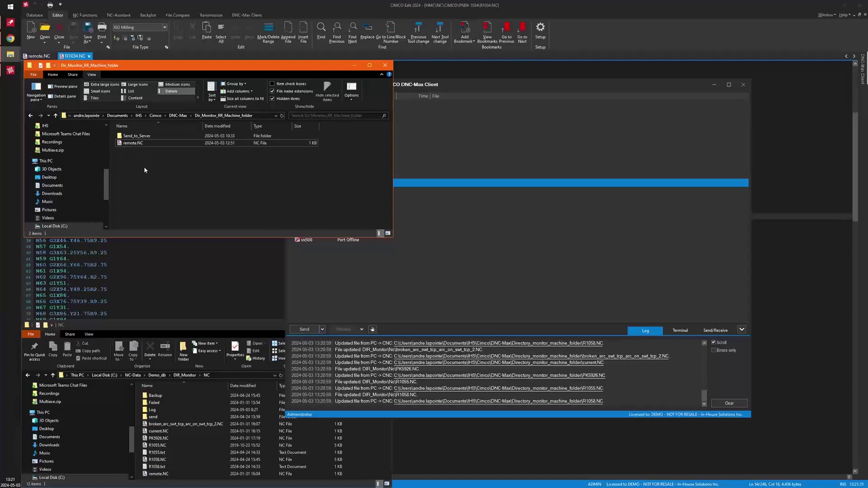
{"action": "left_click", "coordinate": [134, 144]}
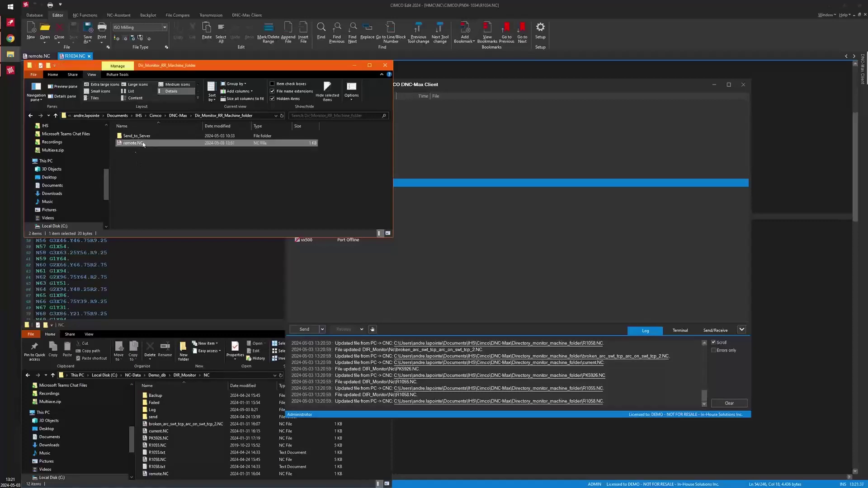
Show remote.NC in CIMCO Edit, highlighting O1234, the /REQ keyword and program name PK5926
{"action": "left_click", "coordinate": [155, 281]}
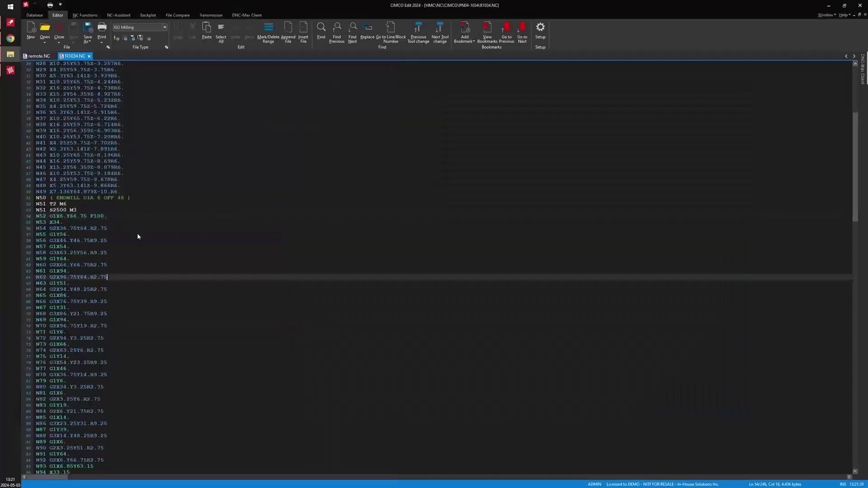
{"action": "left_click", "coordinate": [39, 56]}
{"action": "left_click", "coordinate": [45, 65]}
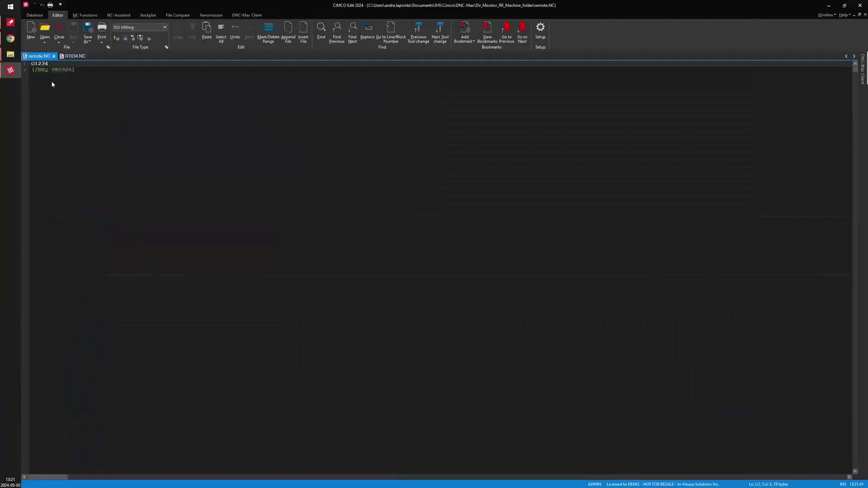
{"action": "left_click_drag", "start_coordinate": [48, 70], "coordinate": [36, 71]}
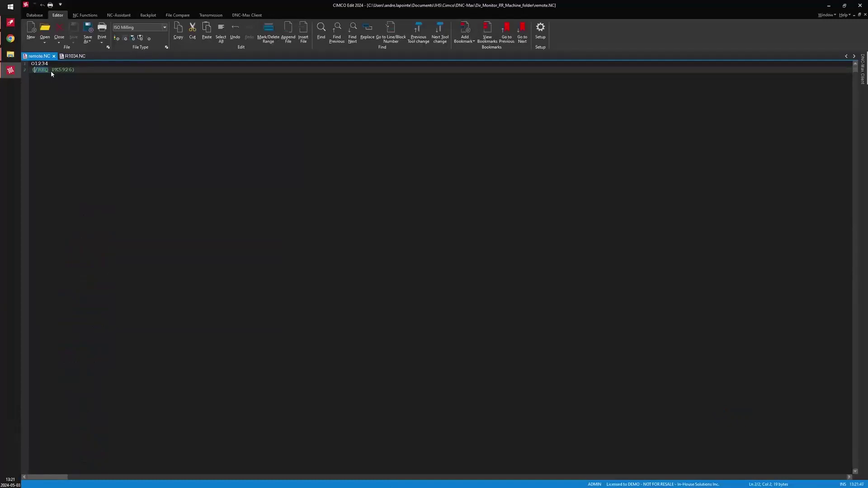
{"action": "left_click", "coordinate": [50, 70]}
{"action": "left_click_drag", "start_coordinate": [48, 71], "coordinate": [38, 75]}
{"action": "left_click_drag", "start_coordinate": [52, 70], "coordinate": [74, 73]}
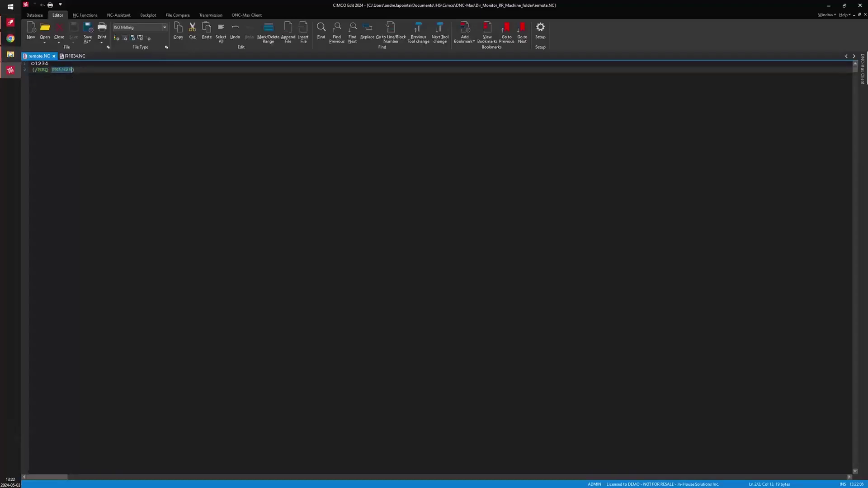
Select the DIR_Monitor_RR port in DNC-Max Client to view its log
{"action": "mouse_move", "coordinate": [10, 54]}
{"action": "left_click", "coordinate": [51, 67]}
{"action": "left_click", "coordinate": [11, 24]}
{"action": "left_click", "coordinate": [326, 192]}
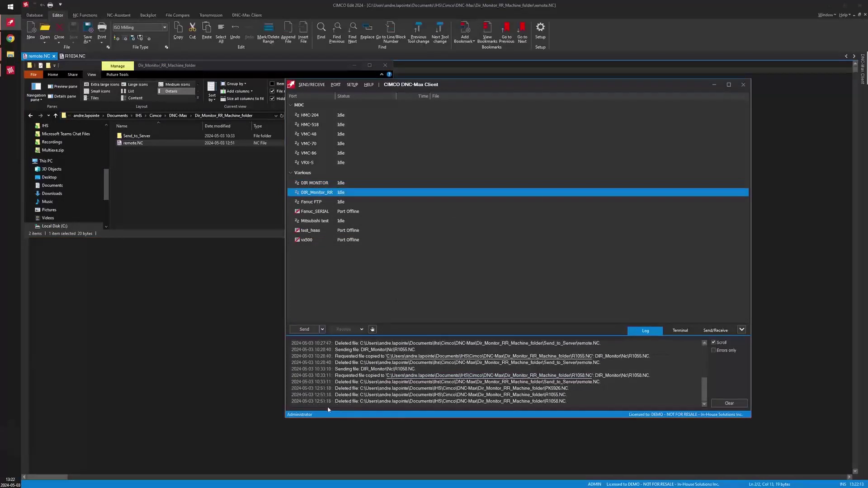
Move remote.NC into Send_to_Server so PK5926.NC is copied into the machine folder
{"action": "left_click", "coordinate": [131, 143]}
{"action": "right_click", "coordinate": [130, 145]}
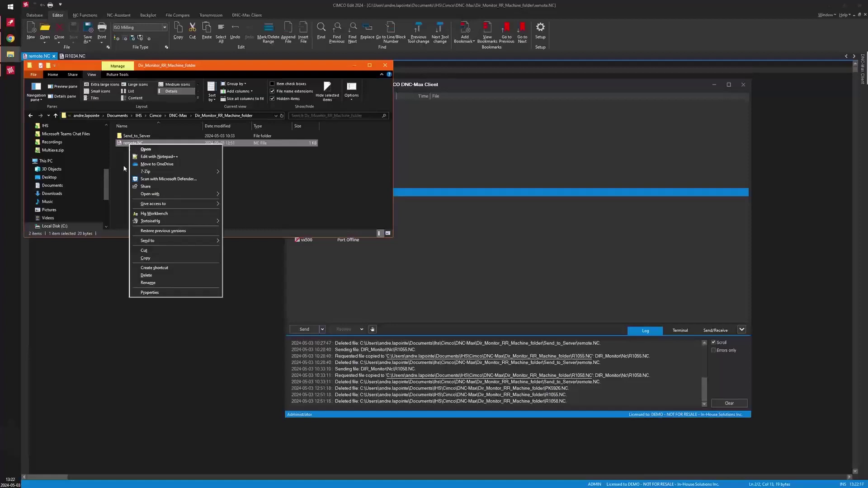
{"action": "left_click", "coordinate": [126, 150]}
{"action": "left_click_drag", "start_coordinate": [128, 144], "coordinate": [129, 138]}
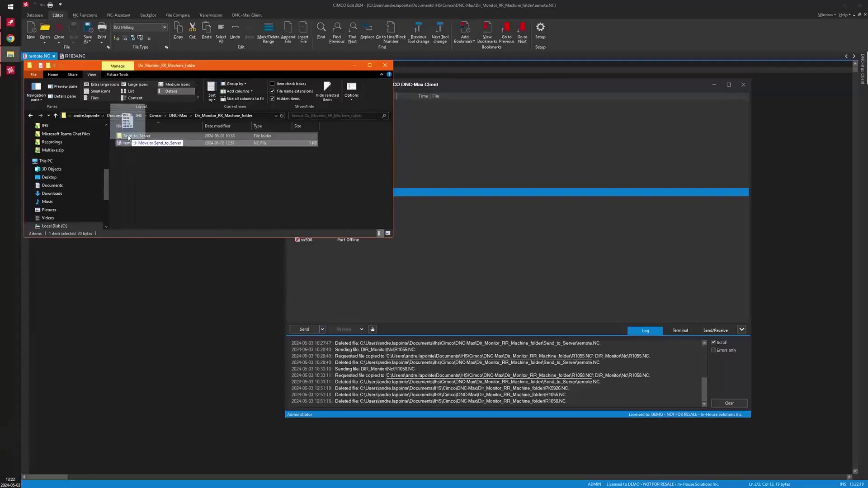
{"action": "right_click_drag", "start_coordinate": [128, 138], "coordinate": [129, 137]}
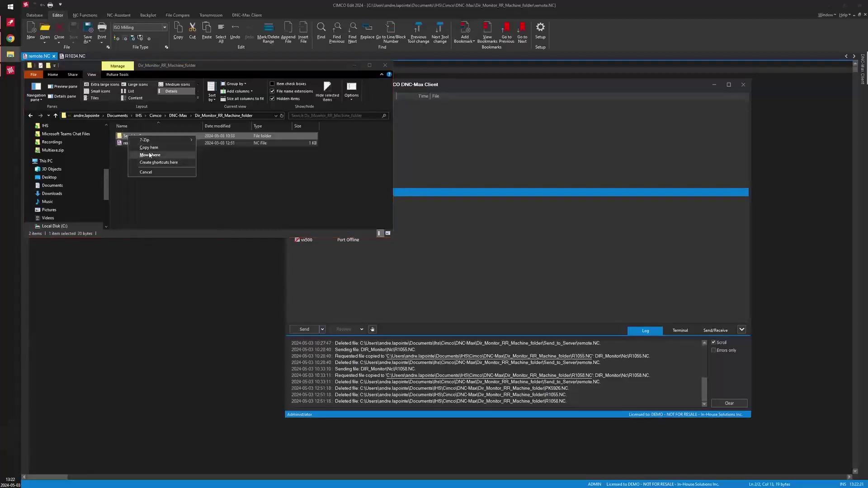
{"action": "left_click", "coordinate": [149, 147]}
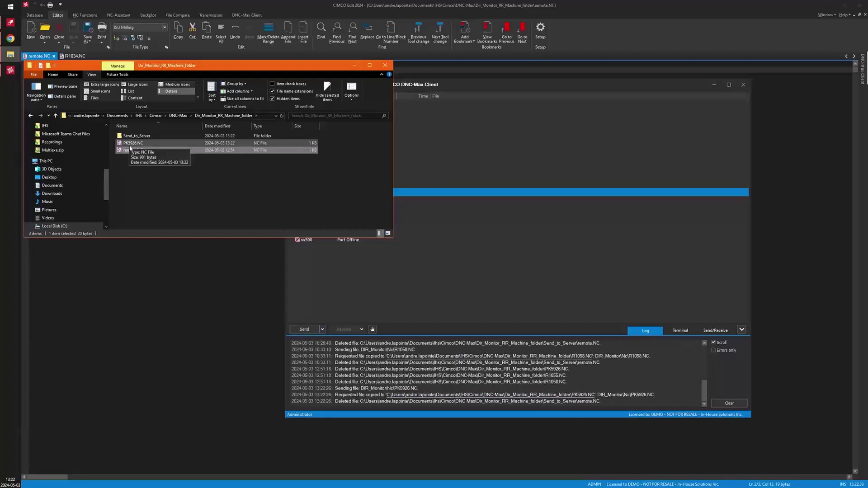
{"action": "left_click", "coordinate": [171, 196]}
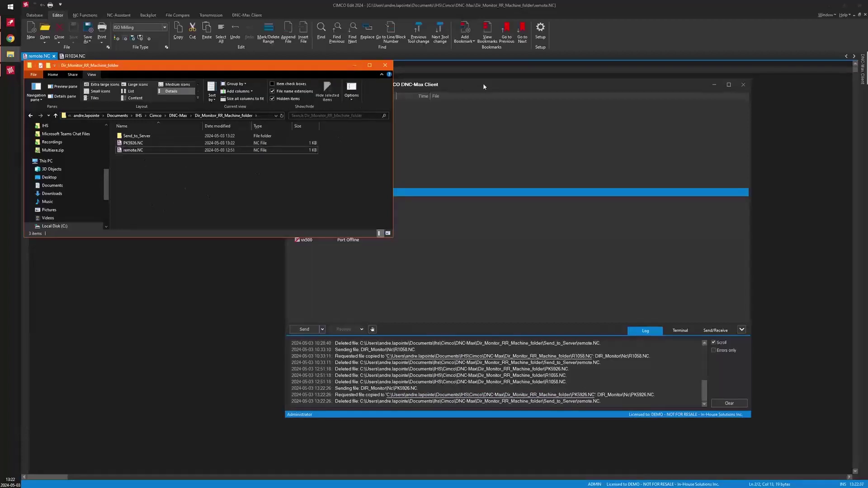
{"action": "left_click_drag", "start_coordinate": [483, 83], "coordinate": [548, 58]}
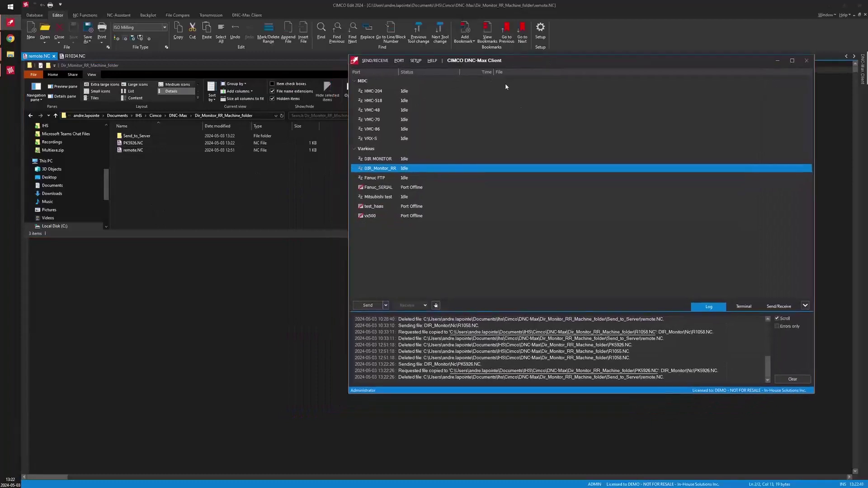
{"action": "left_click", "coordinate": [138, 150]}
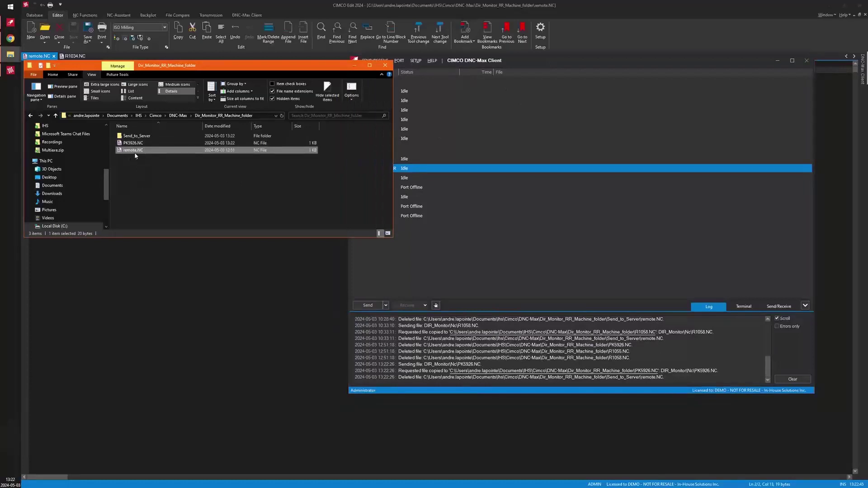
Change the request in remote.NC to R1055 and save the file
{"action": "left_click", "coordinate": [134, 272]}
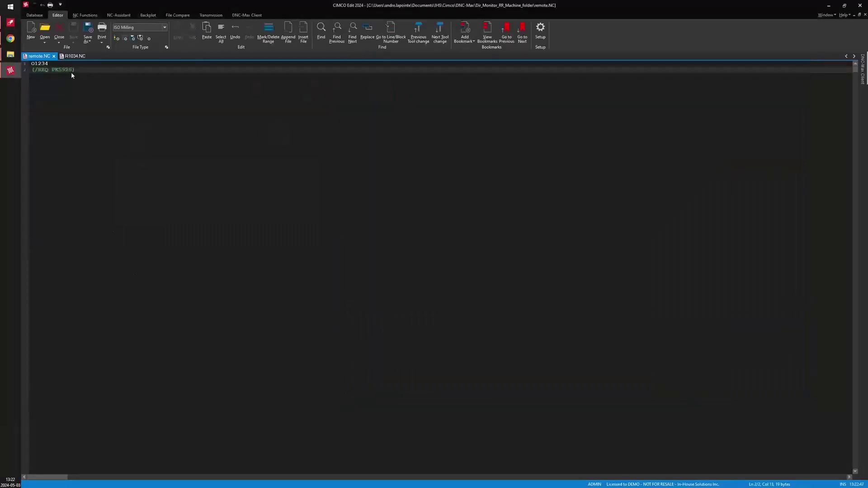
{"action": "key", "text": "BackSpace"}
{"action": "key", "text": "BackSpace"}
{"action": "key", "text": "BackSpace"}
{"action": "key", "text": "BackSpace"}
{"action": "key", "text": "BackSpace"}
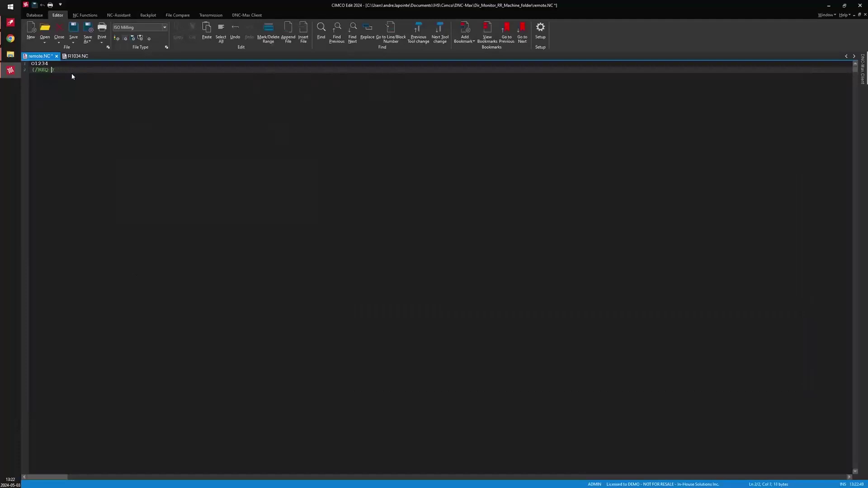
{"action": "type", "text": "1055"}
{"action": "left_click", "coordinate": [73, 30]}
Copy remote.NC into Send_to_Server so R1055.NC is delivered to the machine folder
{"action": "mouse_move", "coordinate": [8, 59]}
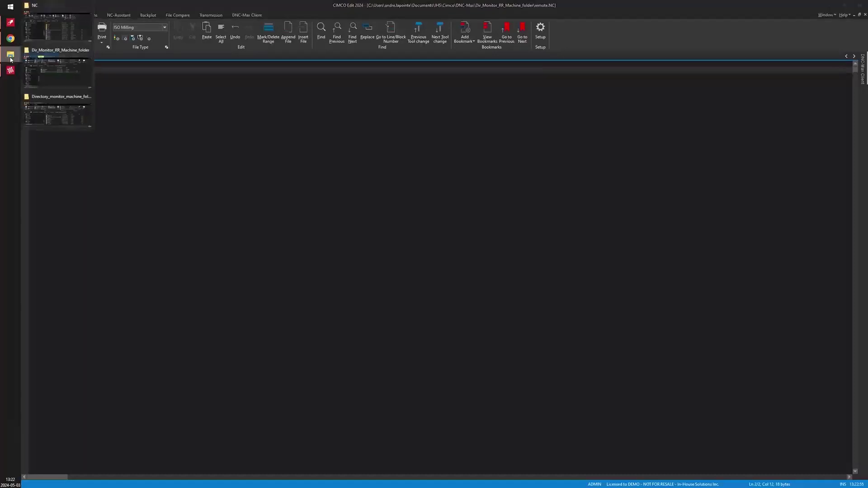
{"action": "left_click", "coordinate": [58, 107]}
{"action": "left_click", "coordinate": [15, 28]}
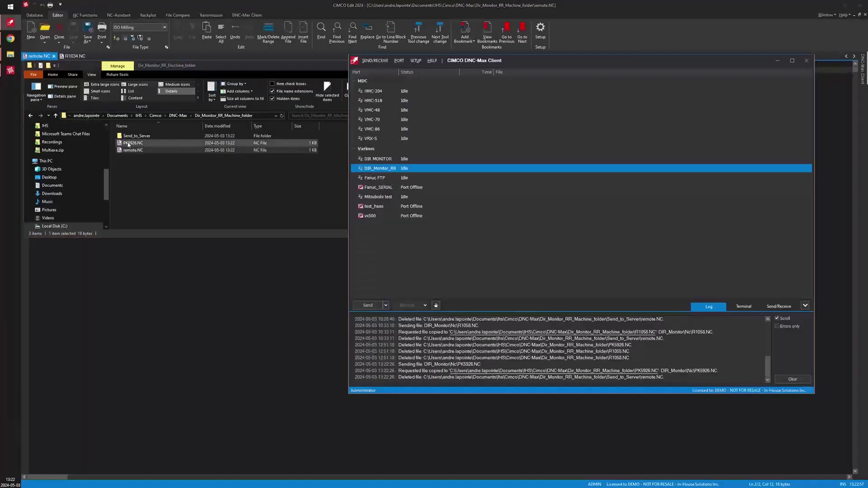
{"action": "left_click_drag", "start_coordinate": [133, 150], "coordinate": [137, 140]}
{"action": "right_click_drag", "start_coordinate": [137, 140], "coordinate": [138, 140]}
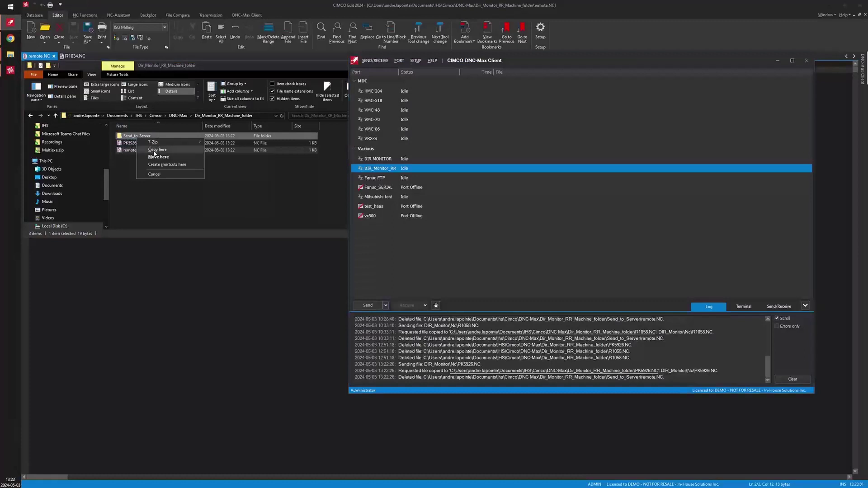
{"action": "left_click", "coordinate": [154, 150]}
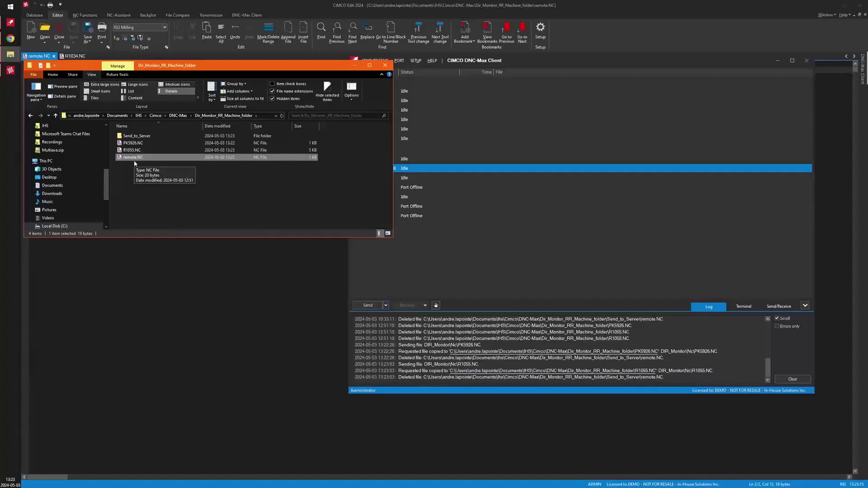
{"action": "left_click", "coordinate": [141, 187]}
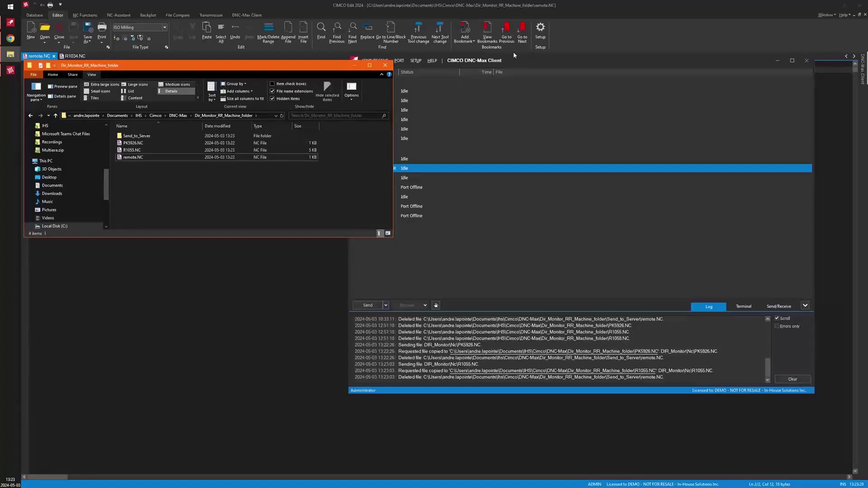
{"action": "left_click_drag", "start_coordinate": [536, 61], "coordinate": [585, 44]}
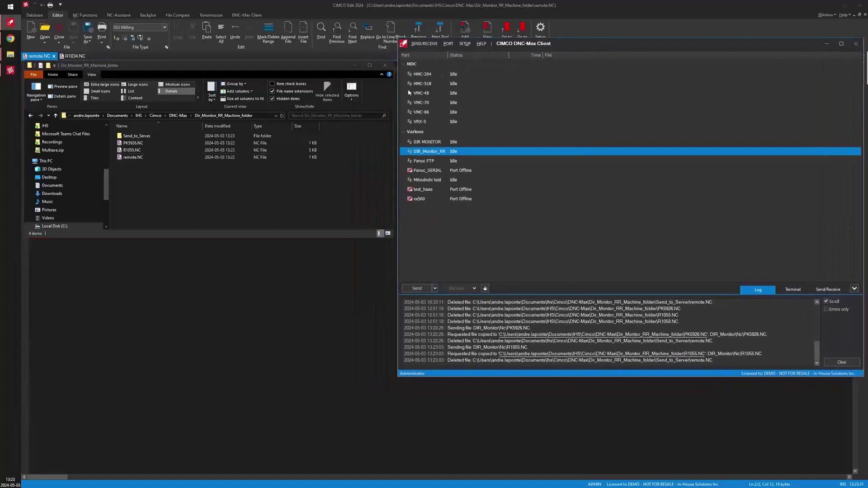
Open recent file R1058.NC (program O1058) at its top, with DNC-Max Client beside it
{"action": "left_click", "coordinate": [186, 280]}
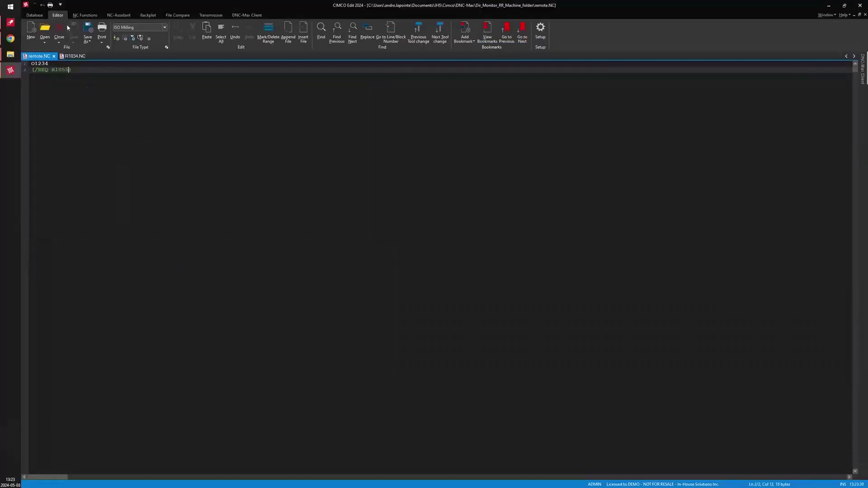
{"action": "left_click", "coordinate": [44, 42]}
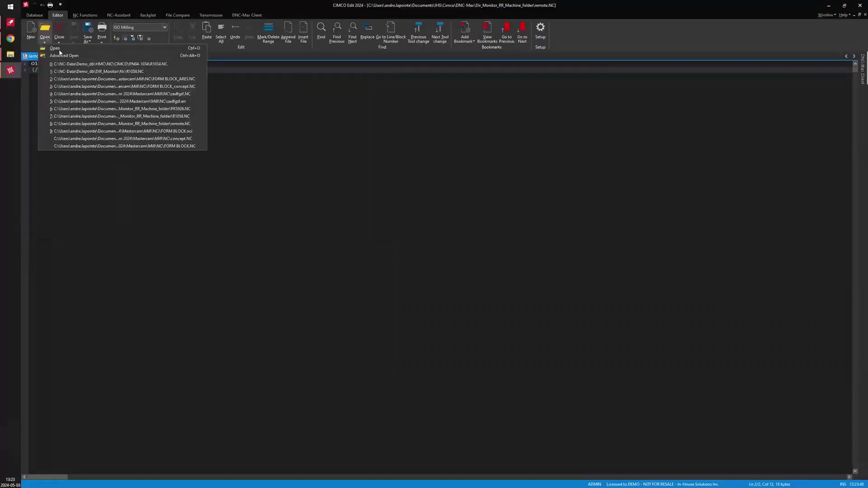
{"action": "left_click", "coordinate": [143, 72]}
{"action": "scroll", "coordinate": [187, 231], "scroll_direction": "up", "scroll_amount": 10}
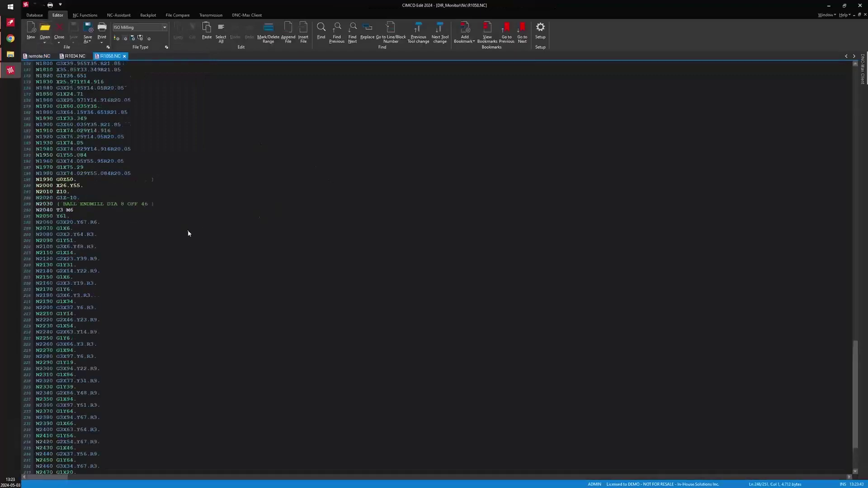
{"action": "scroll", "coordinate": [189, 232], "scroll_direction": "up", "scroll_amount": 20}
{"action": "left_click", "coordinate": [185, 235]}
{"action": "scroll", "coordinate": [151, 139], "scroll_direction": "up", "scroll_amount": 15}
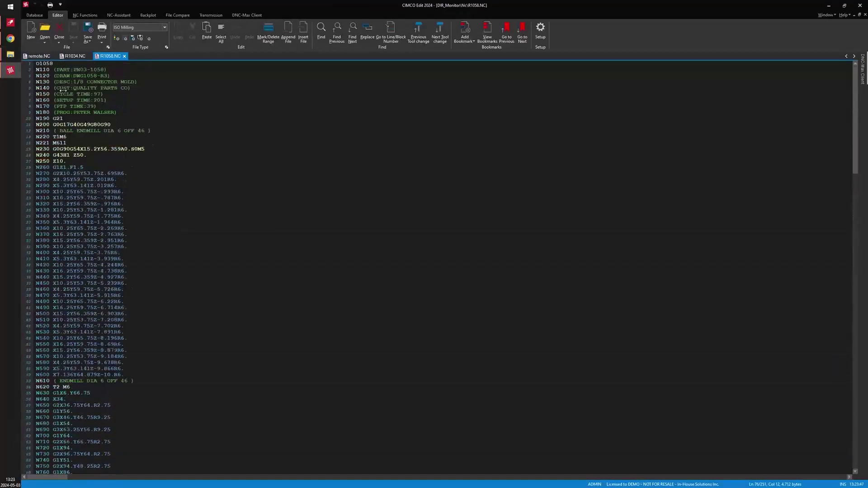
{"action": "left_click", "coordinate": [10, 22]}
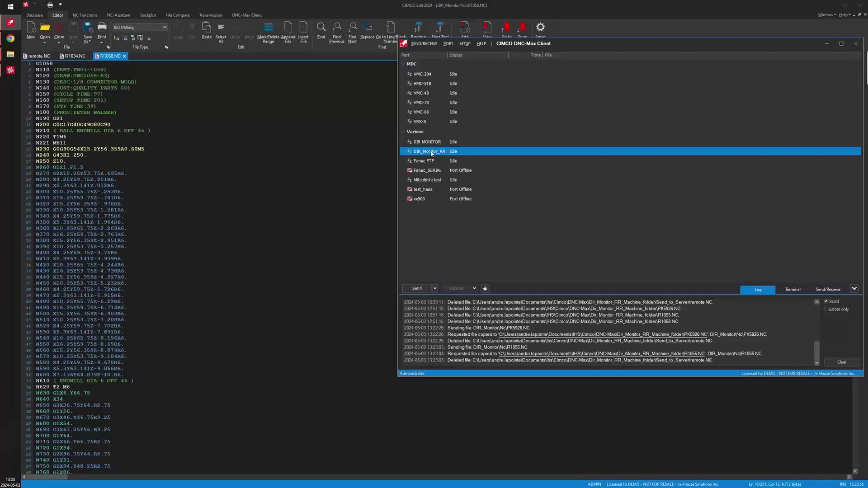
Send recent R1058.NC to Dir_Monitor_RR, then compare the received copy against the original R1058.NC
{"action": "left_click", "coordinate": [434, 289]}
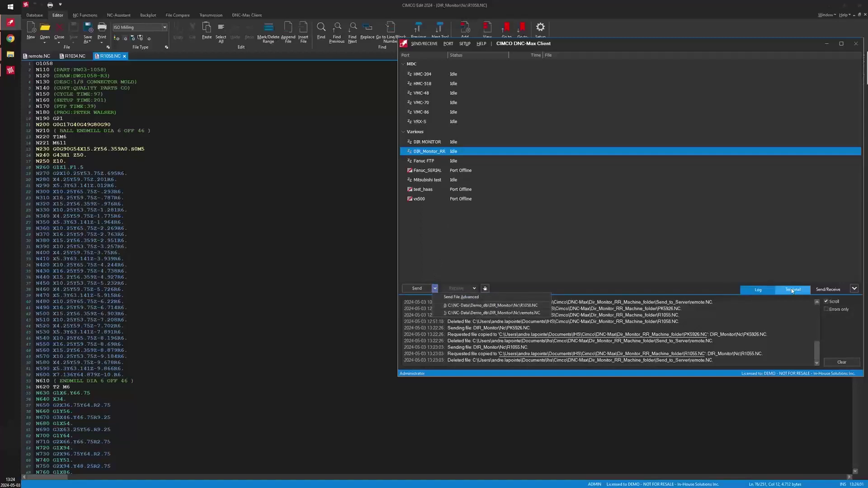
{"action": "left_click", "coordinate": [489, 306]}
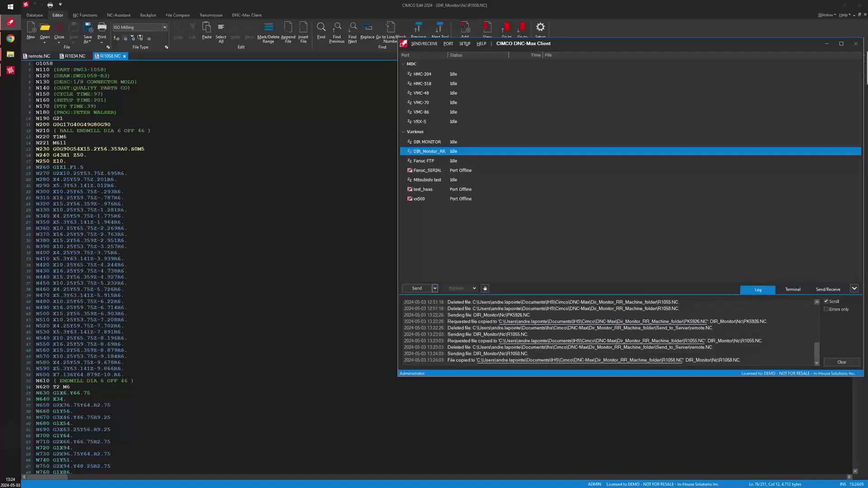
{"action": "left_click", "coordinate": [57, 67]}
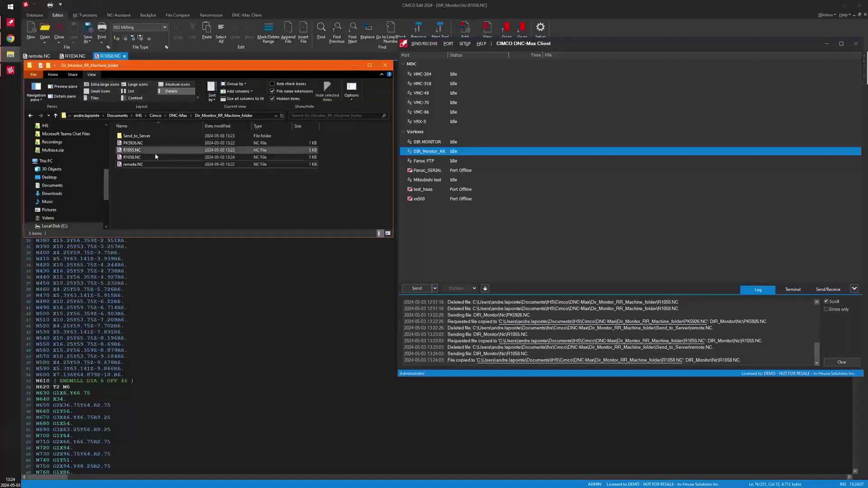
{"action": "left_click", "coordinate": [133, 159]}
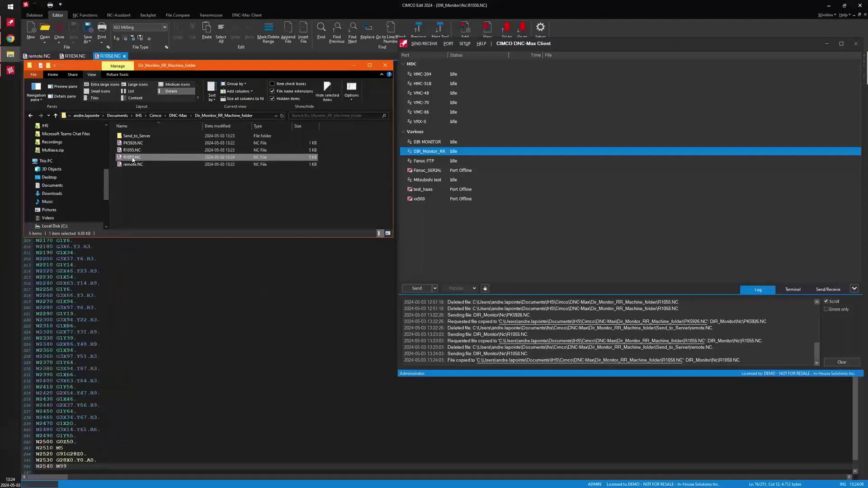
{"action": "double_click", "coordinate": [132, 158]}
{"action": "left_click", "coordinate": [178, 15]}
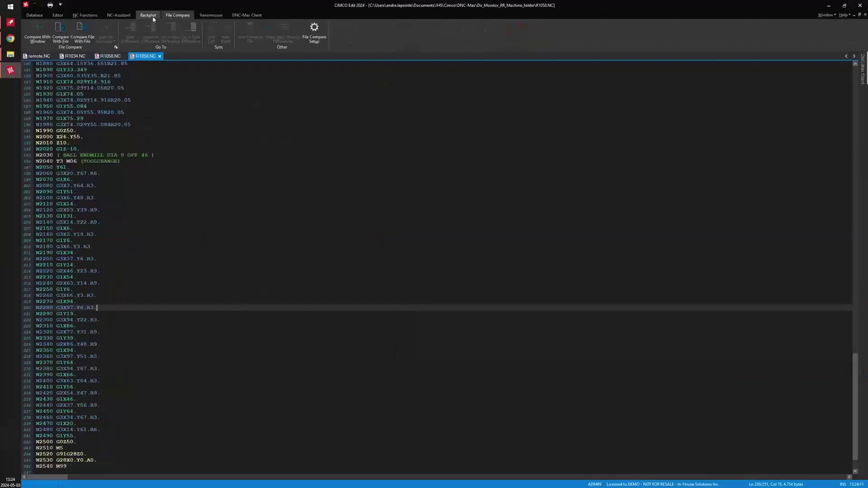
{"action": "left_click", "coordinate": [37, 33]}
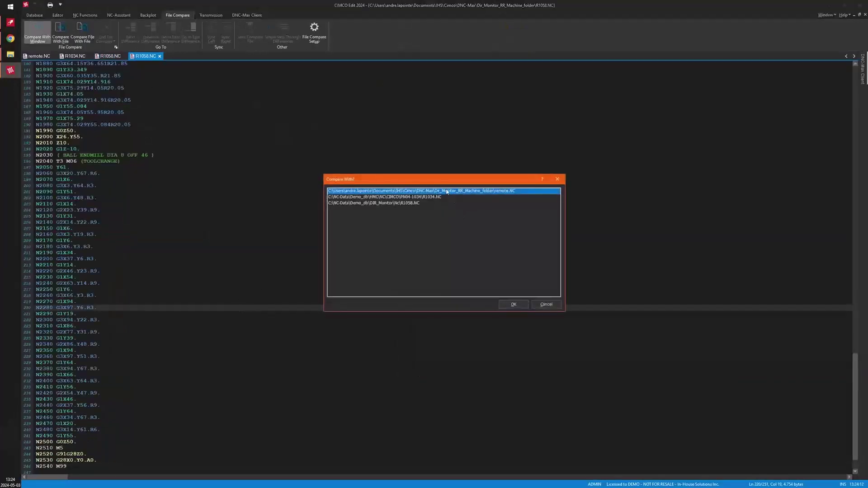
{"action": "double_click", "coordinate": [384, 202]}
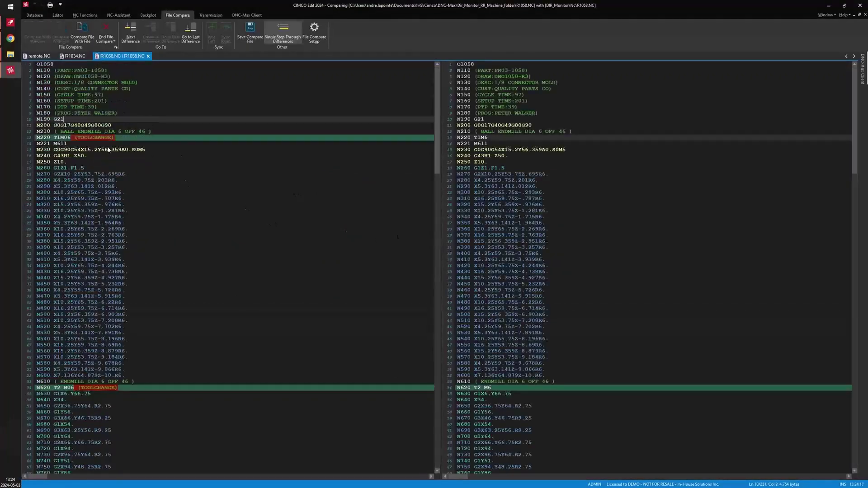
Inspect the differences at N220 and N620, selecting the added (TOOLCHANGE) comment
{"action": "left_click", "coordinate": [99, 117]}
{"action": "left_click", "coordinate": [546, 138]}
{"action": "left_click", "coordinate": [412, 149]}
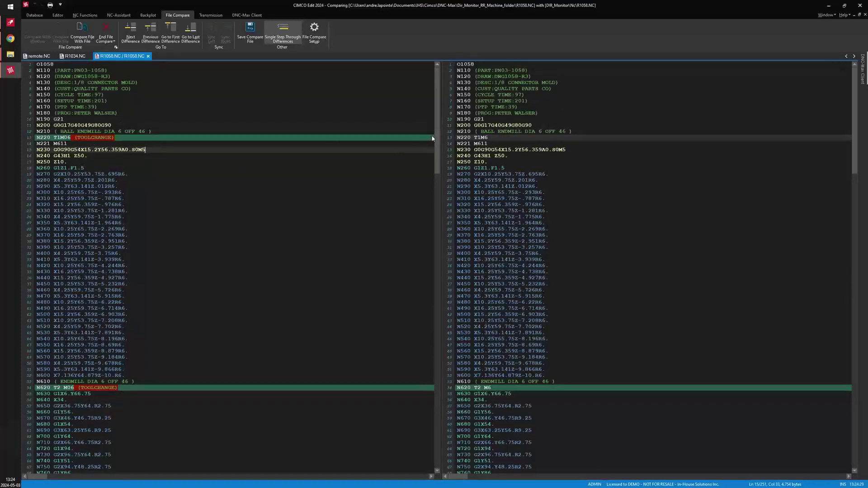
{"action": "left_click", "coordinate": [482, 138]}
{"action": "left_click", "coordinate": [485, 139]}
{"action": "left_click", "coordinate": [68, 140]}
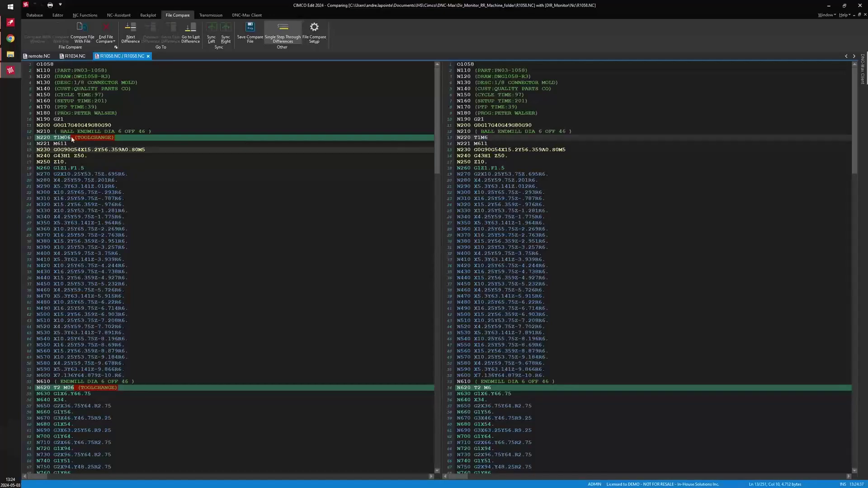
{"action": "left_click", "coordinate": [76, 138]}
{"action": "left_click", "coordinate": [114, 138]}
{"action": "key", "text": "ctrl+shift+Left"}
{"action": "key", "text": "ctrl+shift+Left"}
{"action": "key", "text": "ctrl+shift+Left"}
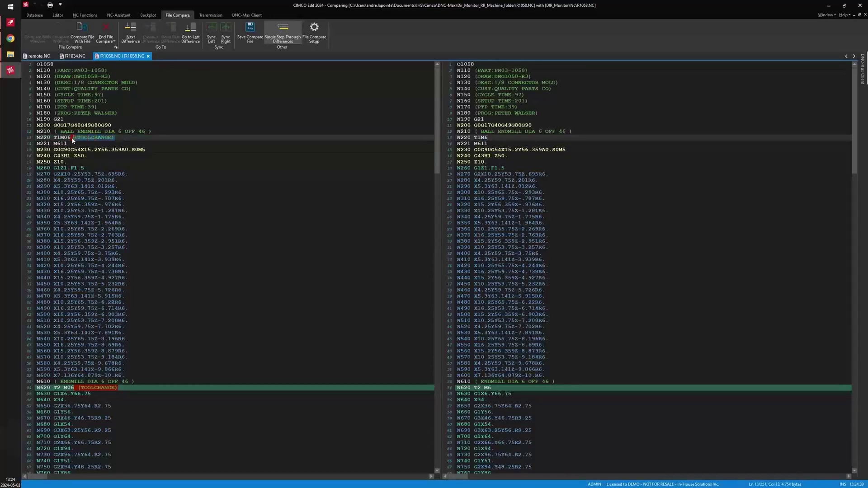
{"action": "key", "text": "alt+Down"}
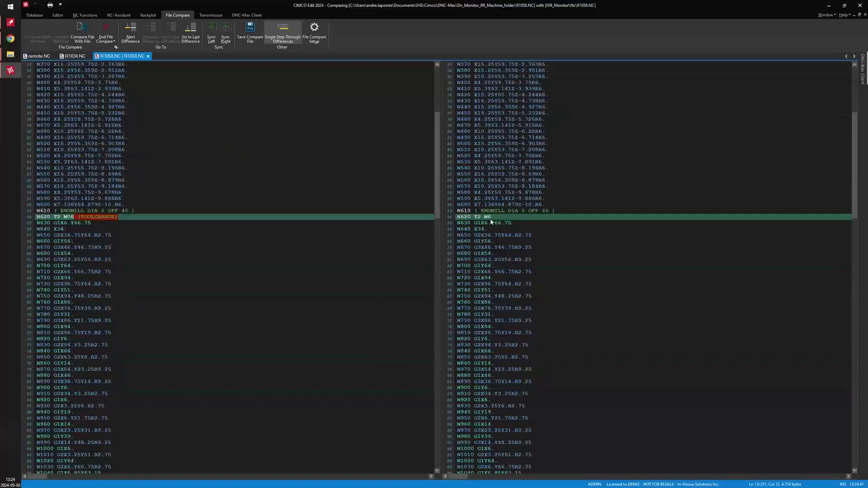
{"action": "key", "text": "alt+Up"}
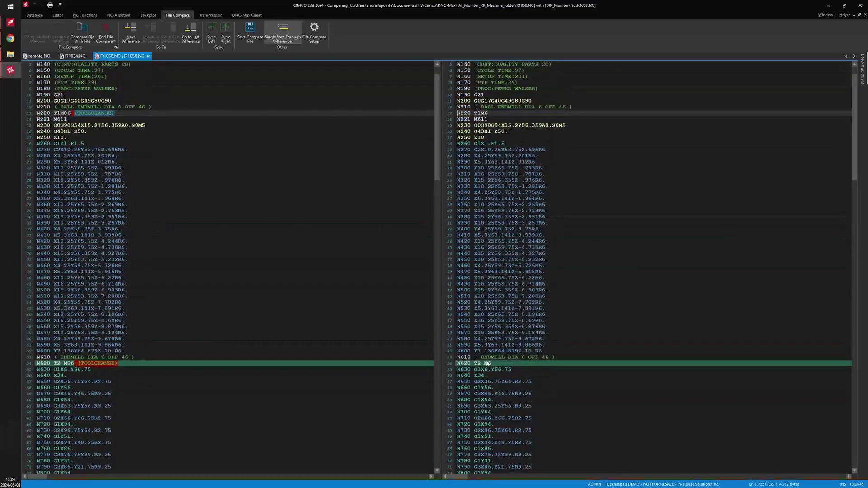
Scroll to the program end to inspect the M06 vs M6 and M99 vs M30 differences
{"action": "left_click", "coordinate": [483, 364]}
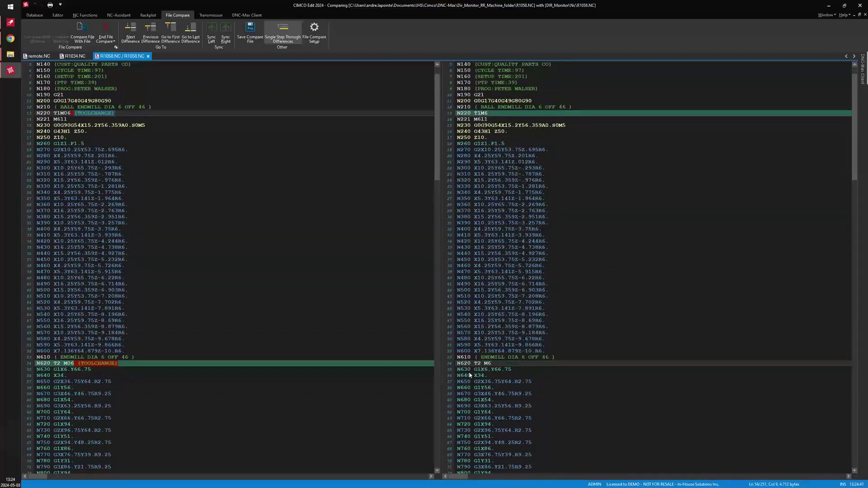
{"action": "scroll", "coordinate": [463, 388], "scroll_direction": "down", "scroll_amount": 20}
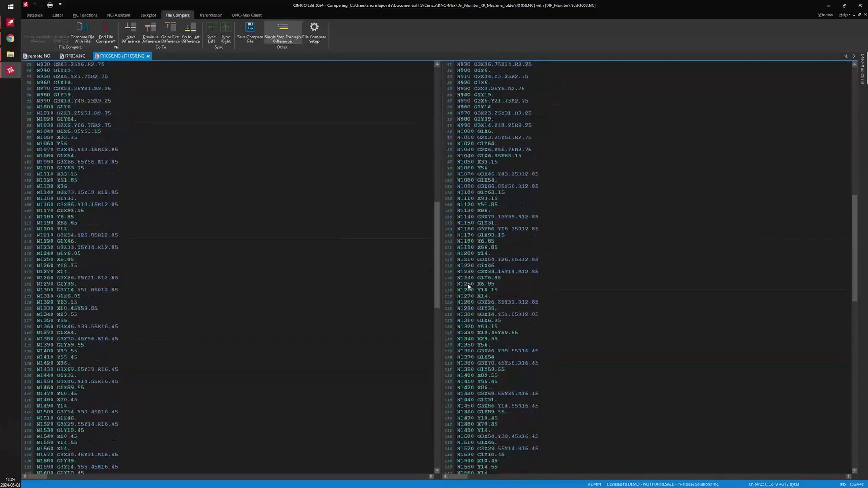
{"action": "scroll", "coordinate": [468, 287], "scroll_direction": "down", "scroll_amount": 20}
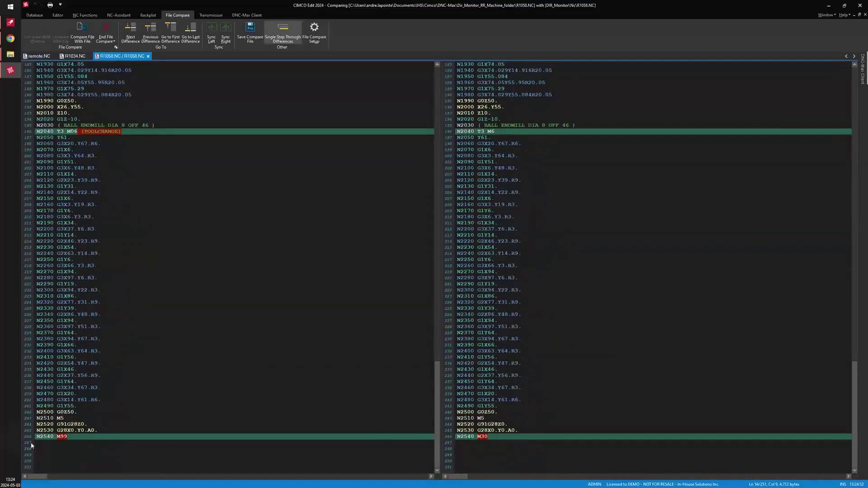
{"action": "left_click", "coordinate": [70, 437]}
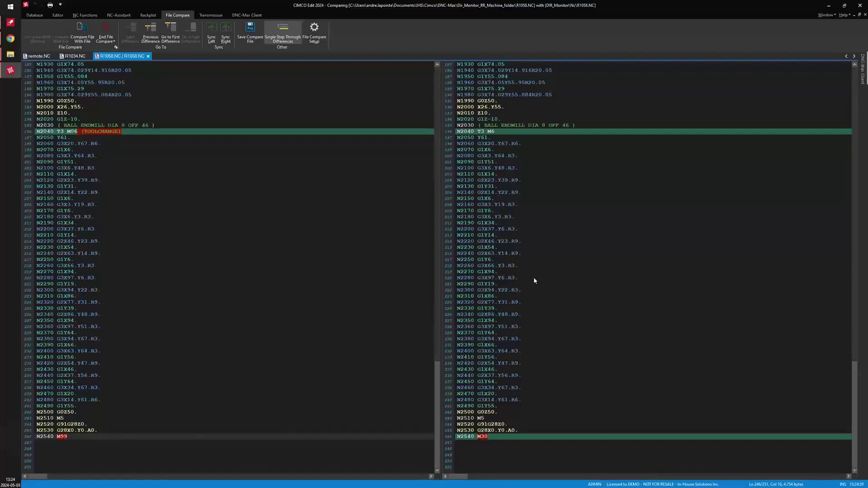
{"action": "left_click", "coordinate": [601, 278]}
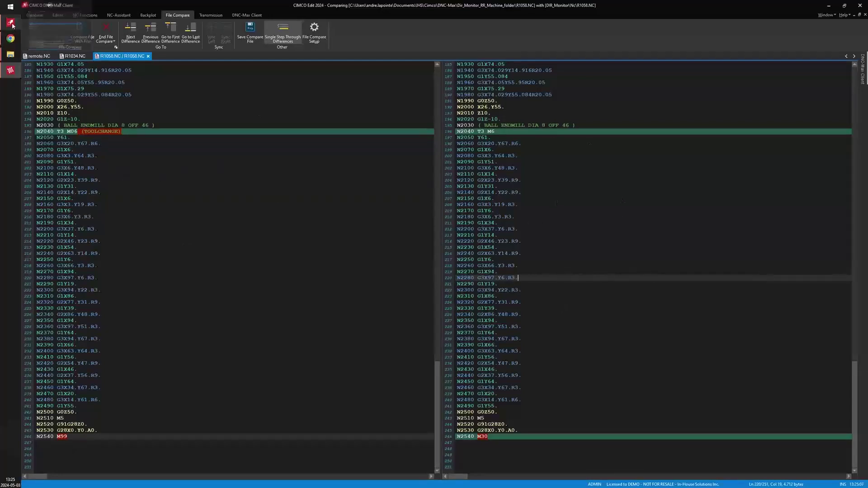
Dock the DNC-Max Client port list and transfer log beside the R1058.NC comparison
{"action": "left_click", "coordinate": [58, 25]}
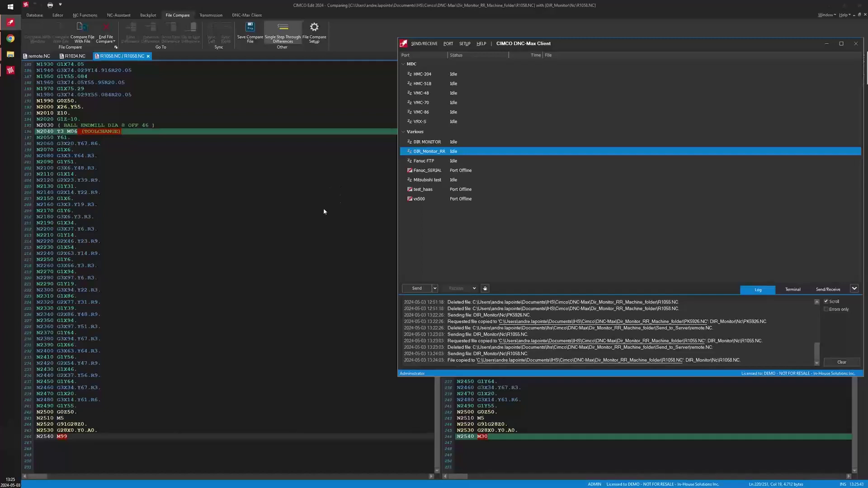
{"action": "left_click", "coordinate": [264, 212]}
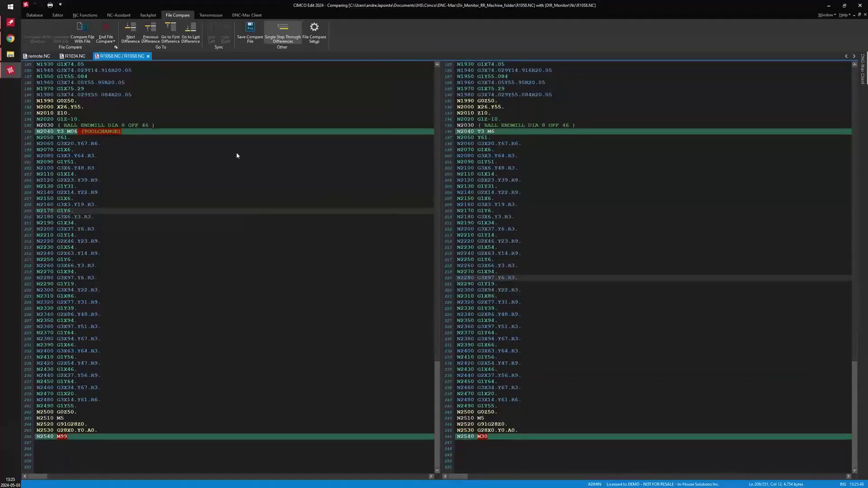
{"action": "left_click", "coordinate": [864, 68]}
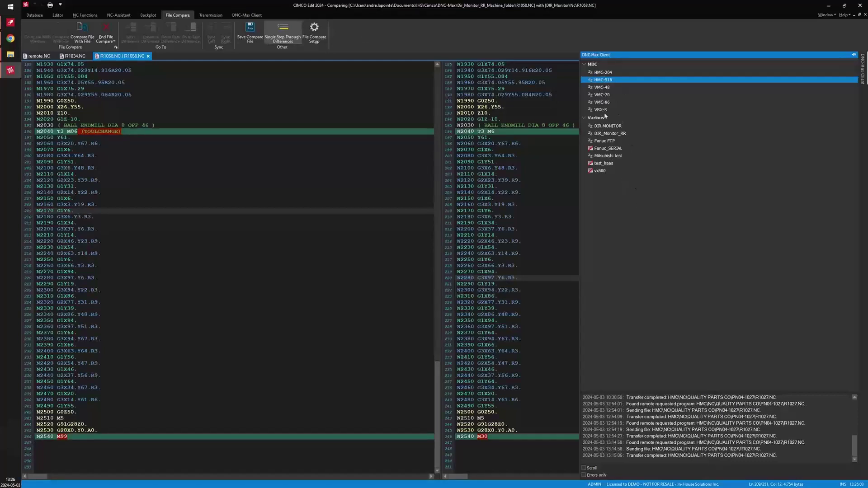
Send R1034.NC from the CIMCO\PN04-1034 folder to HMC-518 using the DNC-Max Client ribbon
{"action": "left_click", "coordinate": [244, 16]}
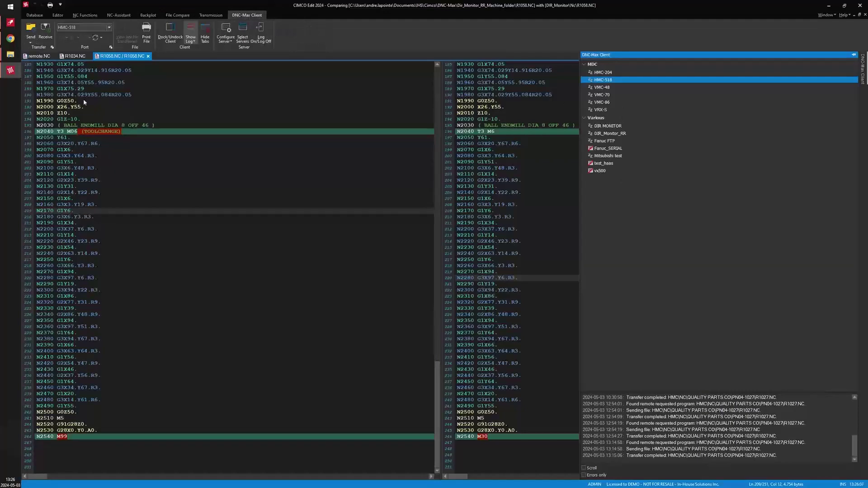
{"action": "left_click", "coordinate": [73, 57]}
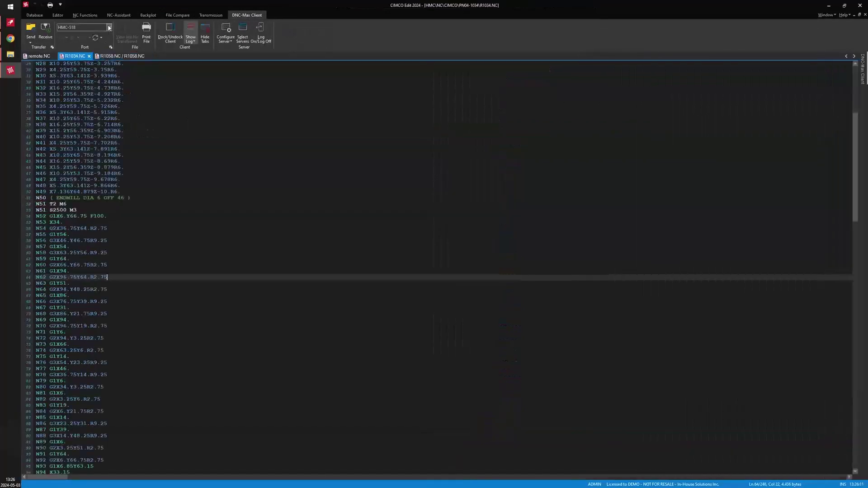
{"action": "left_click", "coordinate": [31, 32]}
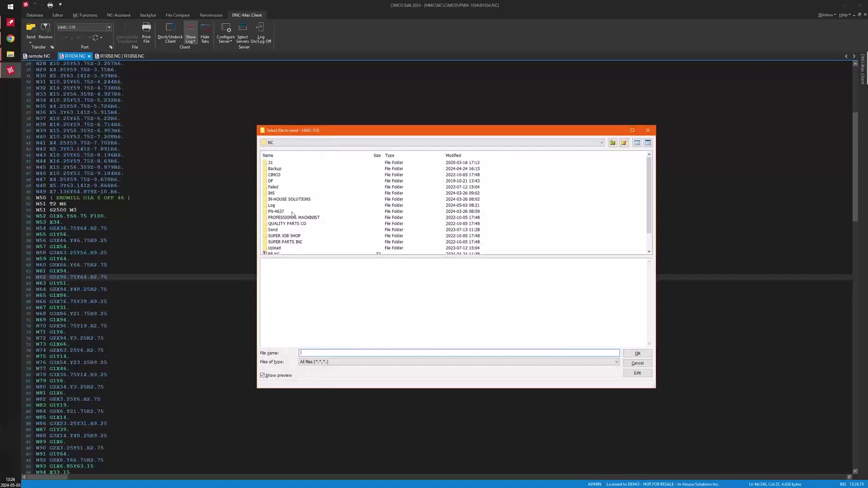
{"action": "double_click", "coordinate": [273, 175]}
{"action": "double_click", "coordinate": [278, 163]}
{"action": "left_click", "coordinate": [271, 175]}
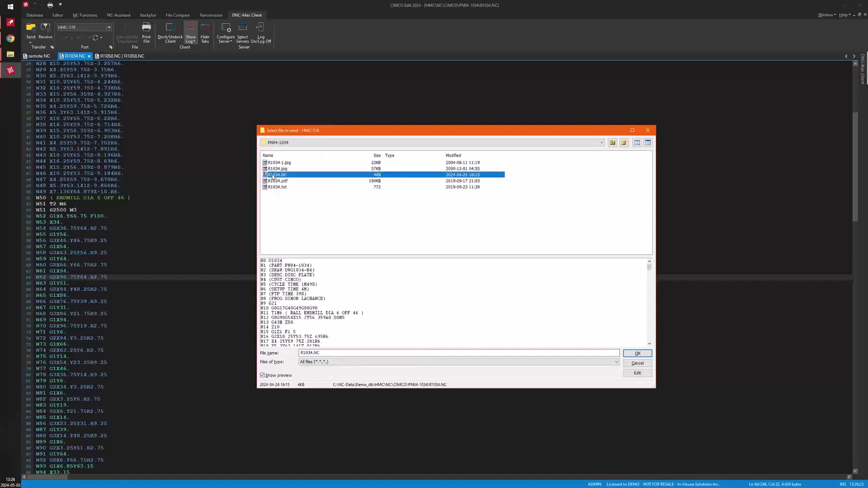
{"action": "left_click", "coordinate": [637, 354]}
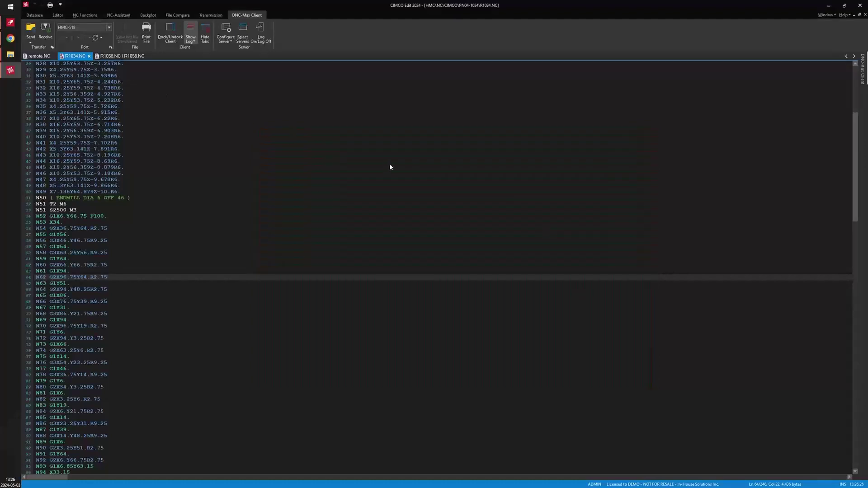
{"action": "mouse_move", "coordinate": [863, 69]}
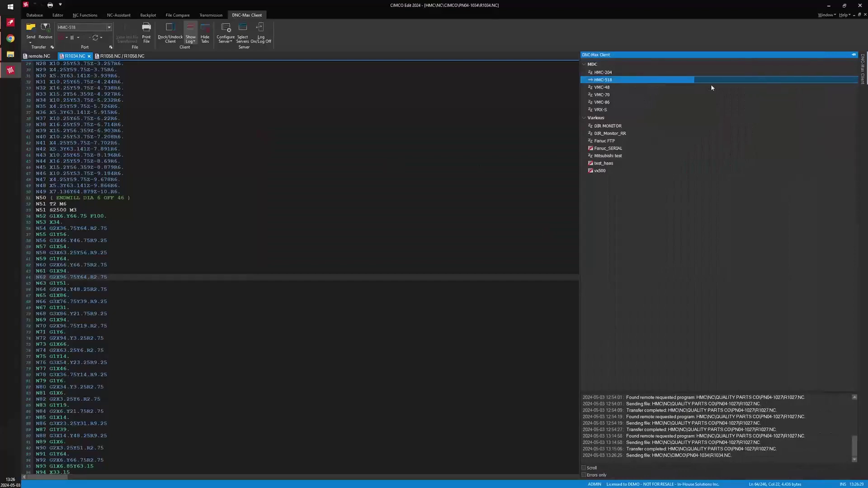
In the DNC-Max web page, open the send dialog for the VMC-70 port
{"action": "left_click", "coordinate": [10, 38]}
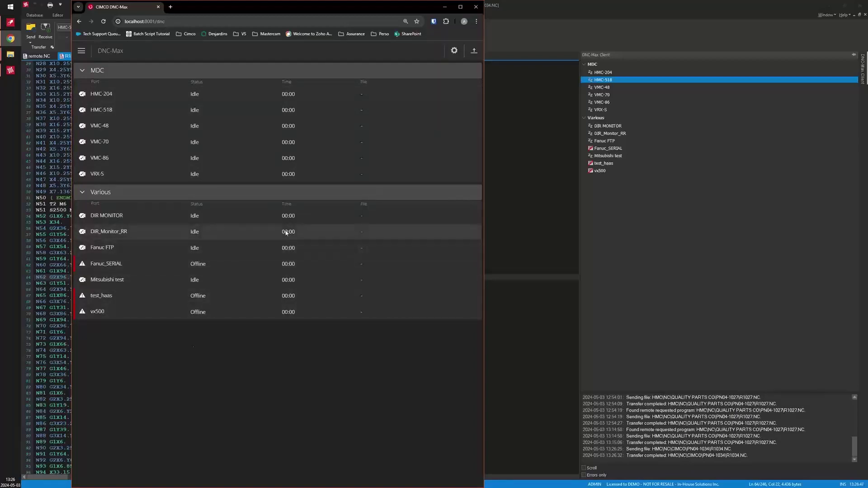
{"action": "left_click", "coordinate": [111, 114]}
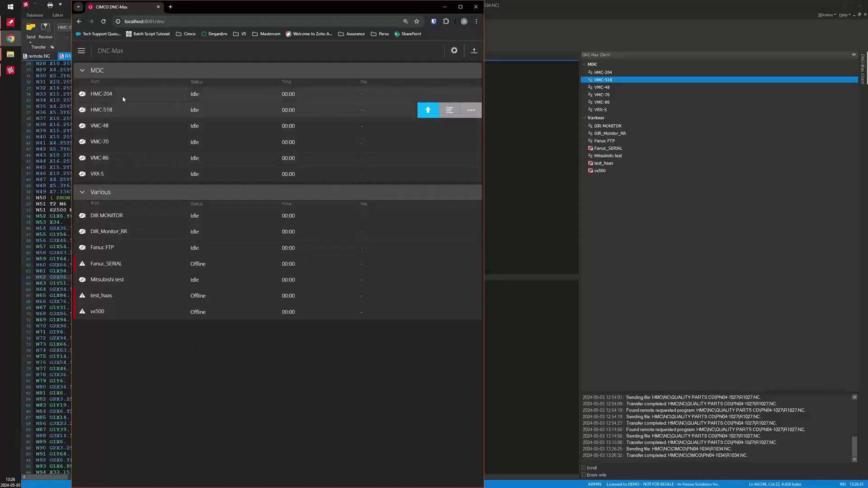
{"action": "left_click", "coordinate": [113, 142]}
{"action": "left_click", "coordinate": [429, 142]}
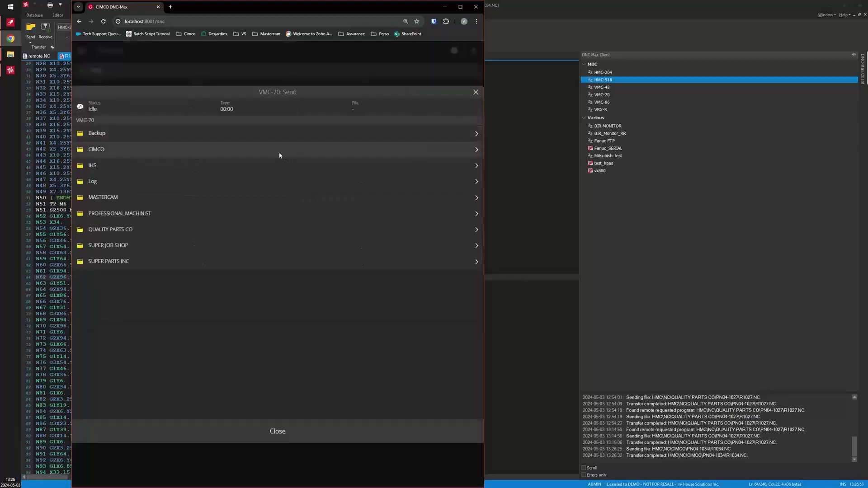
Preview R1068.NC from QUALITY PARTS CO > PN02-1068, then close the dialog without sending
{"action": "left_click", "coordinate": [110, 229]}
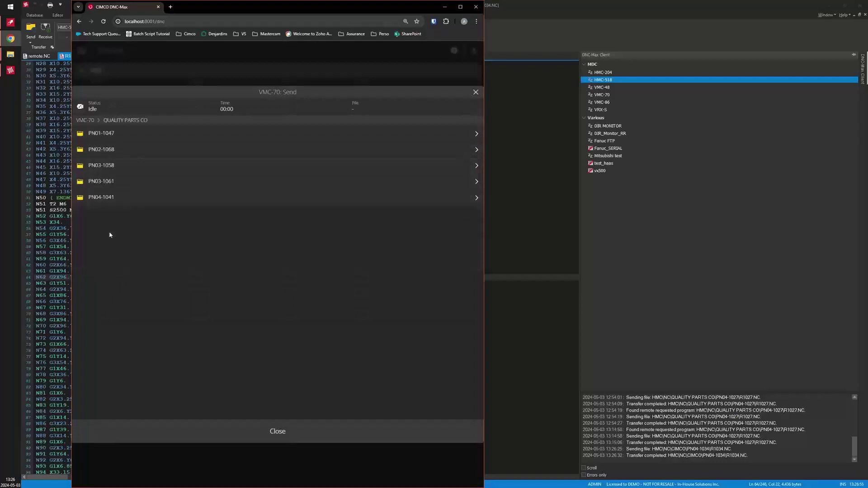
{"action": "left_click", "coordinate": [104, 149]}
{"action": "left_click", "coordinate": [105, 150]}
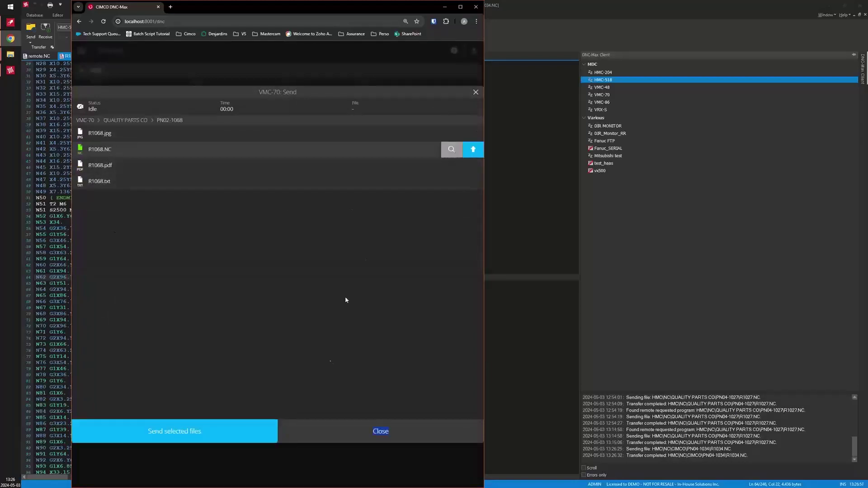
{"action": "left_click", "coordinate": [451, 150]}
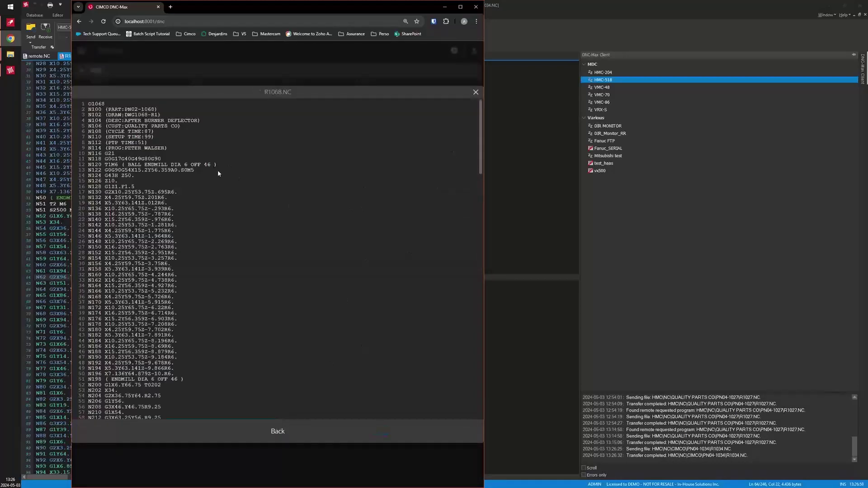
{"action": "scroll", "coordinate": [218, 170], "scroll_direction": "down", "scroll_amount": 6}
{"action": "scroll", "coordinate": [209, 201], "scroll_direction": "up", "scroll_amount": 6}
{"action": "left_click", "coordinate": [277, 432]}
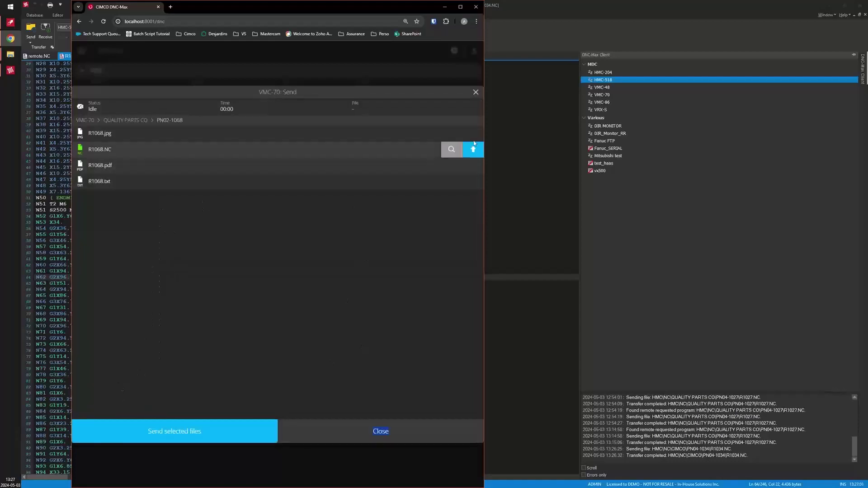
{"action": "key", "text": "Escape"}
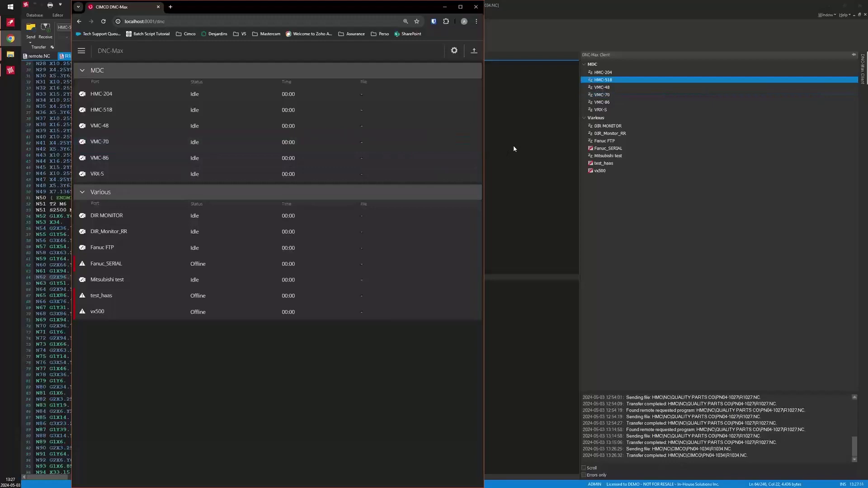
Bring the DNC-Max Client window in front of the browser's web interface
{"action": "left_click", "coordinate": [9, 25]}
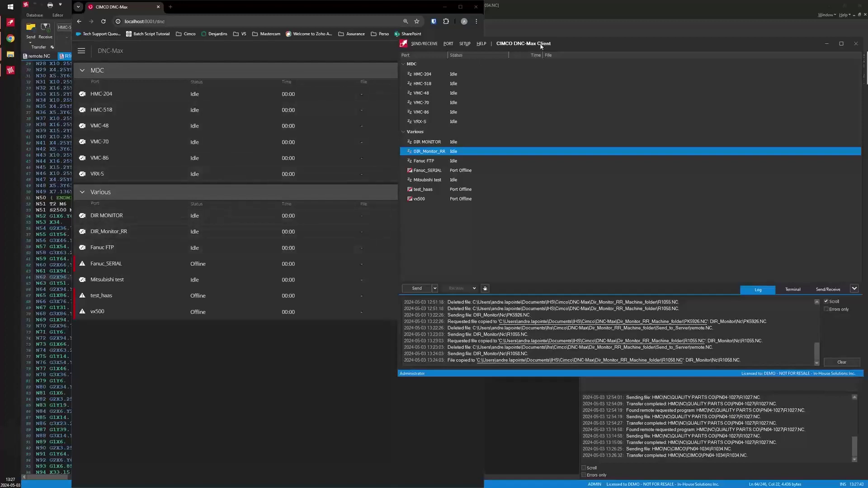
{"action": "left_click", "coordinate": [306, 415]}
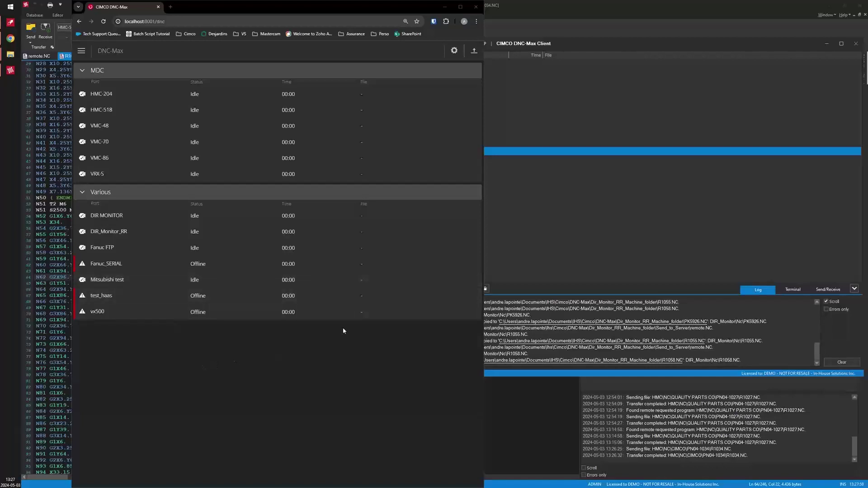
{"action": "left_click", "coordinate": [578, 227]}
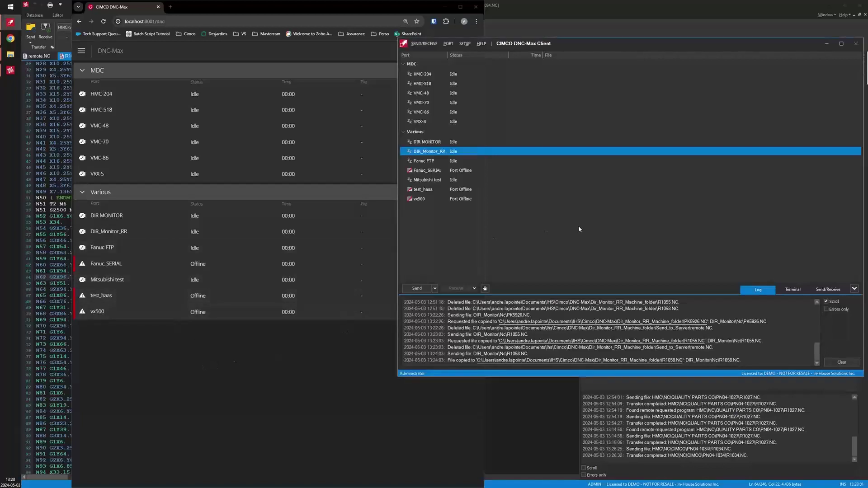